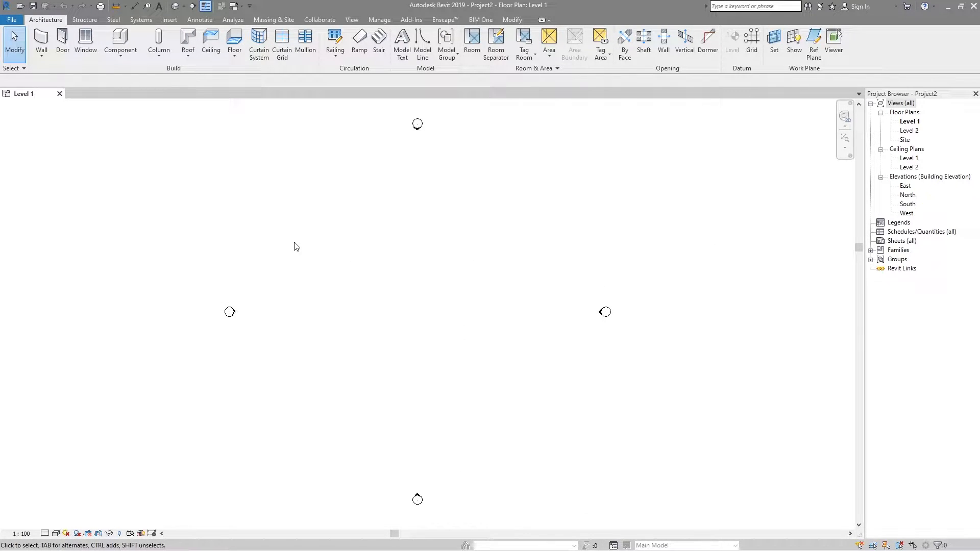
- Start a CAD import and choose topo sample_ed.dwg as the file to bring in
click(168, 20)
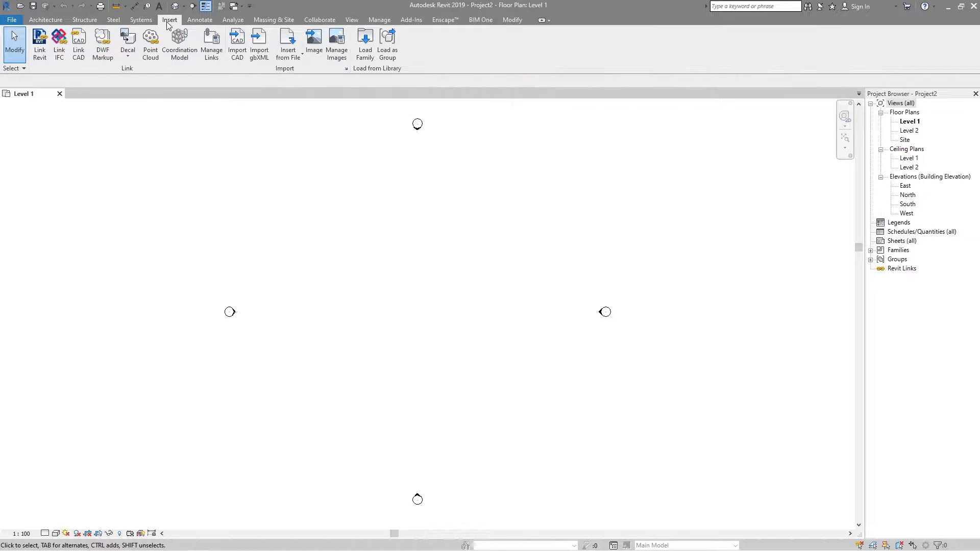
click(239, 45)
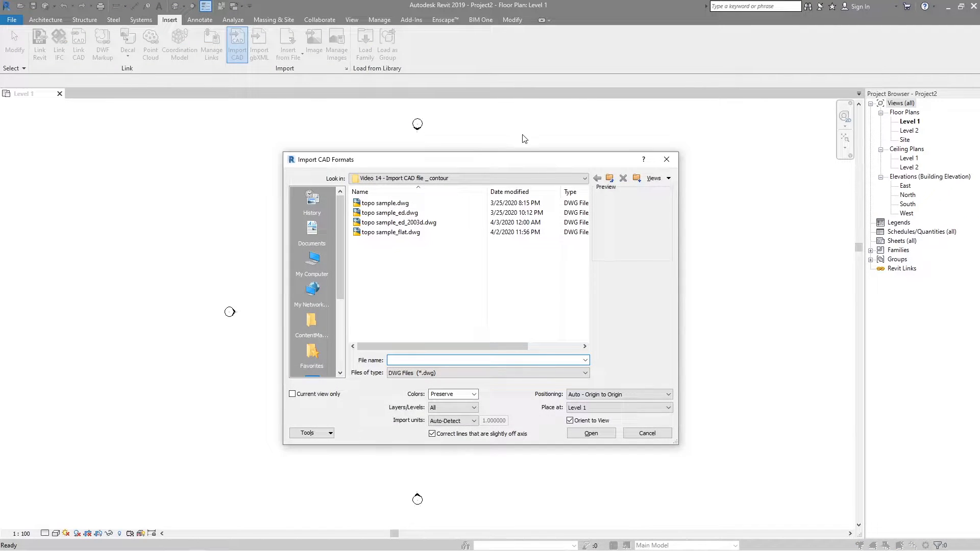
drag(517, 161, 493, 136)
click(379, 189)
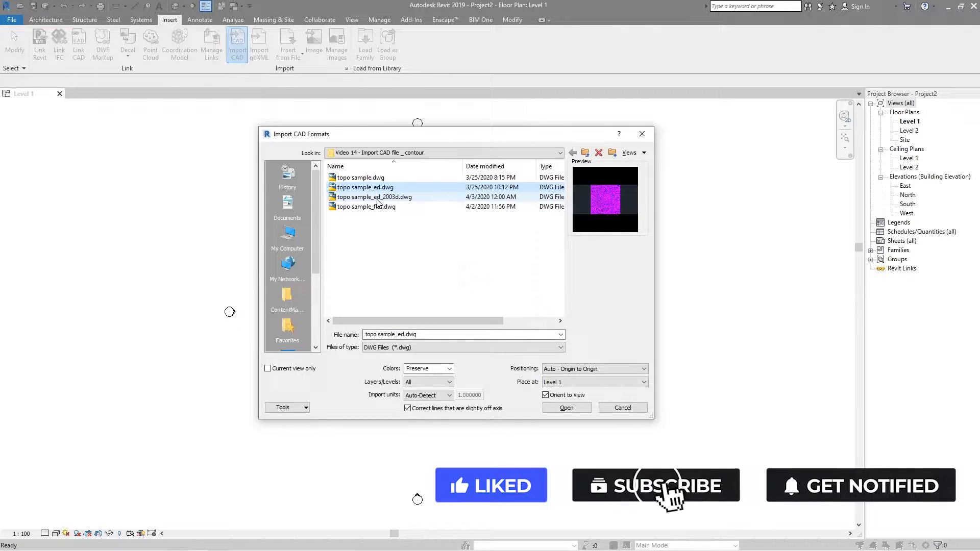
drag(519, 138, 525, 113)
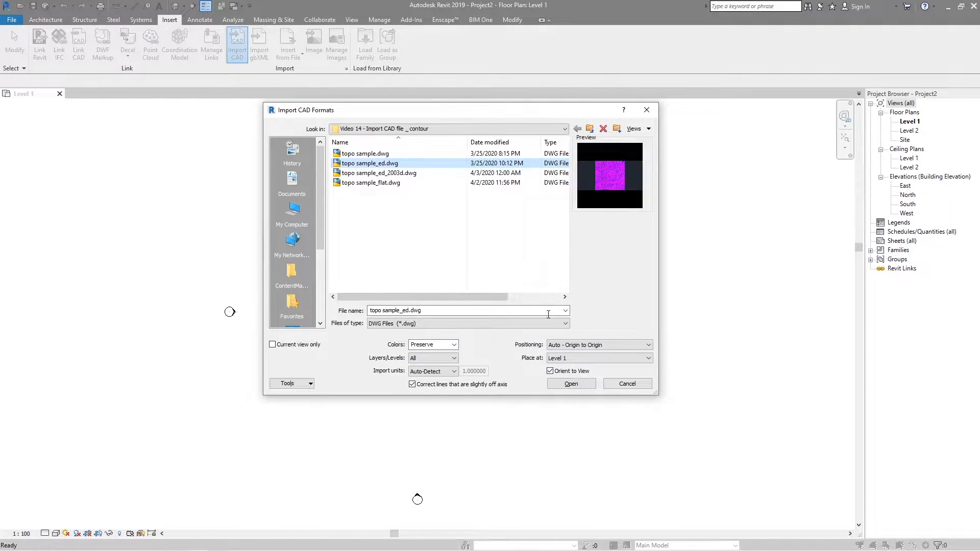
- Review the available color, layer and unit options for the CAD import
click(454, 346)
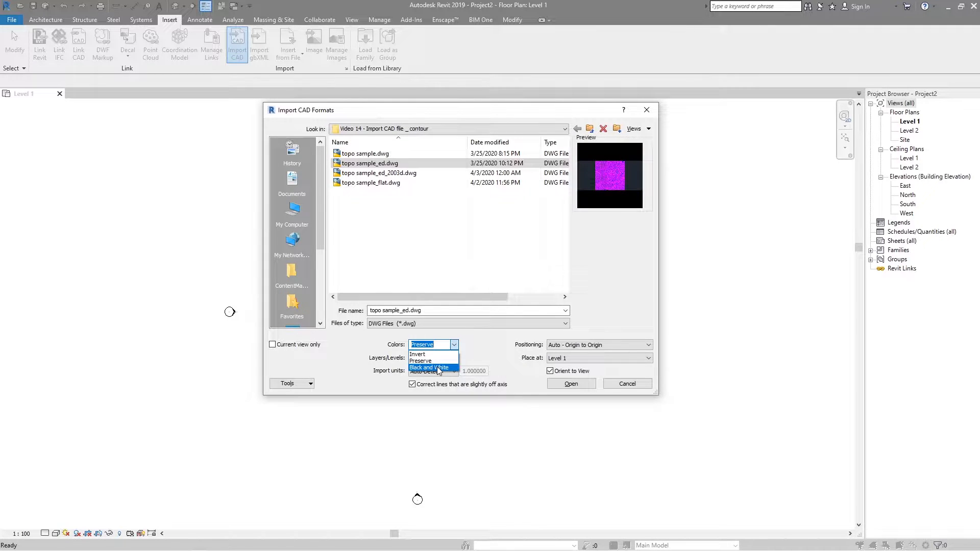
click(442, 345)
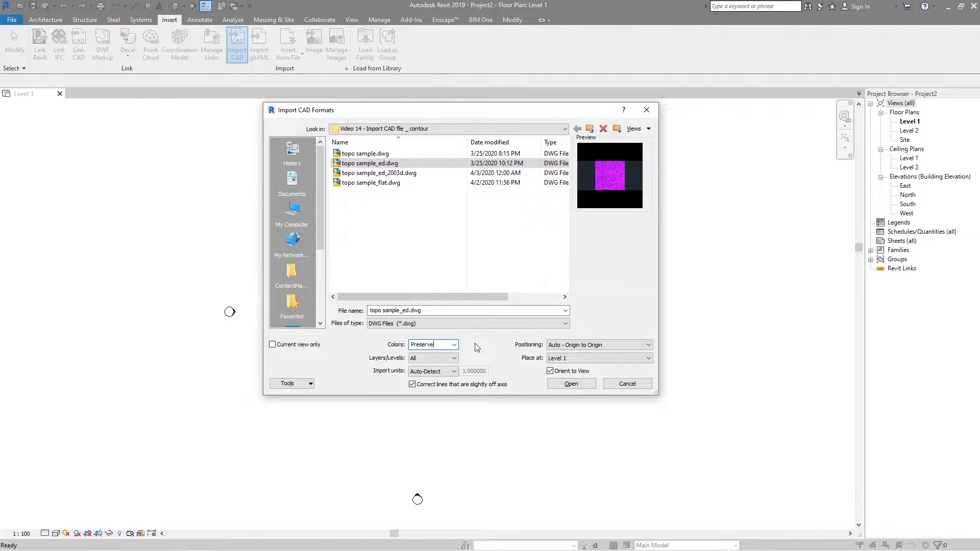
click(440, 359)
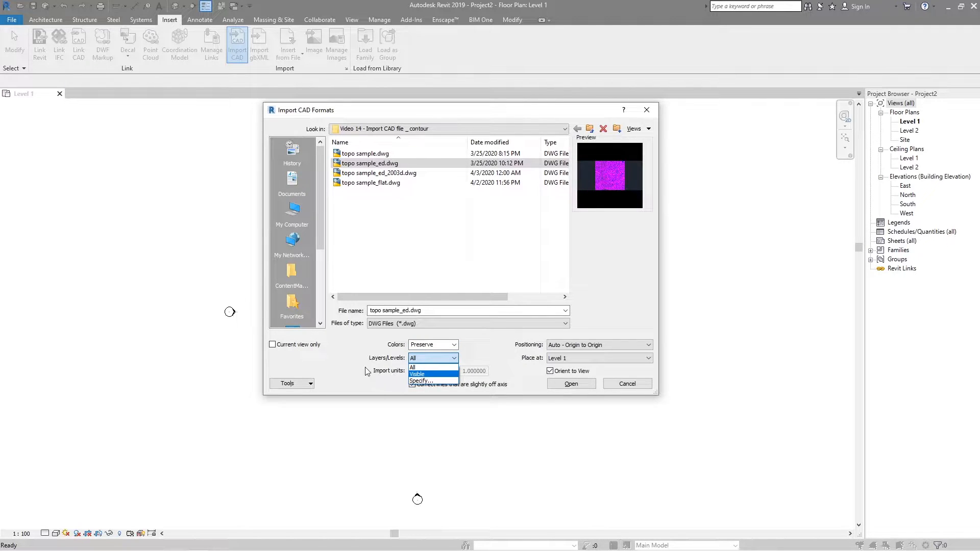
click(428, 366)
click(428, 361)
click(453, 359)
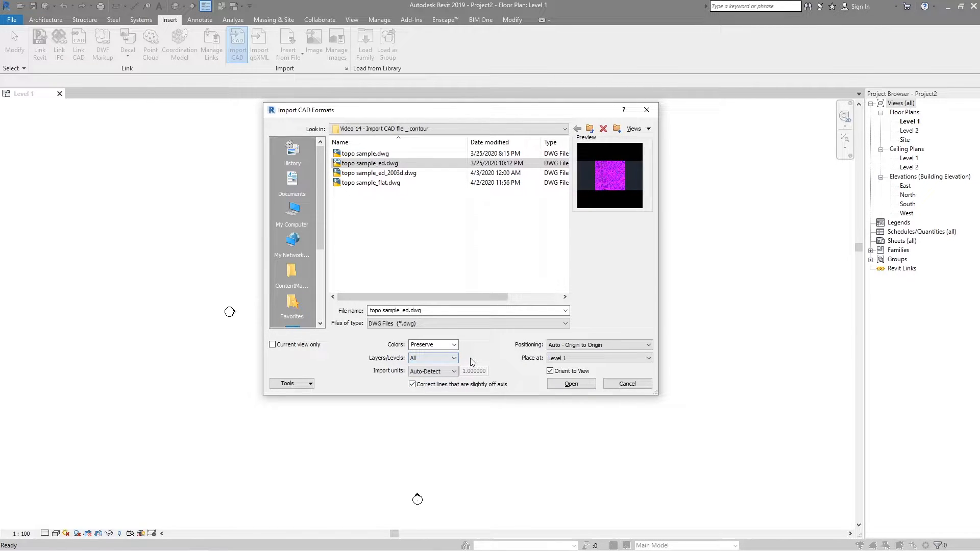
click(444, 372)
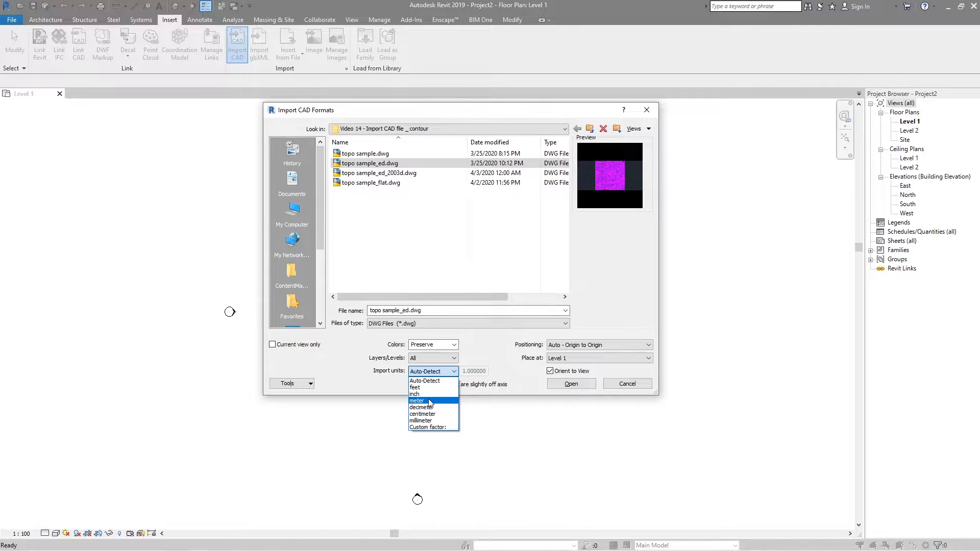
click(437, 374)
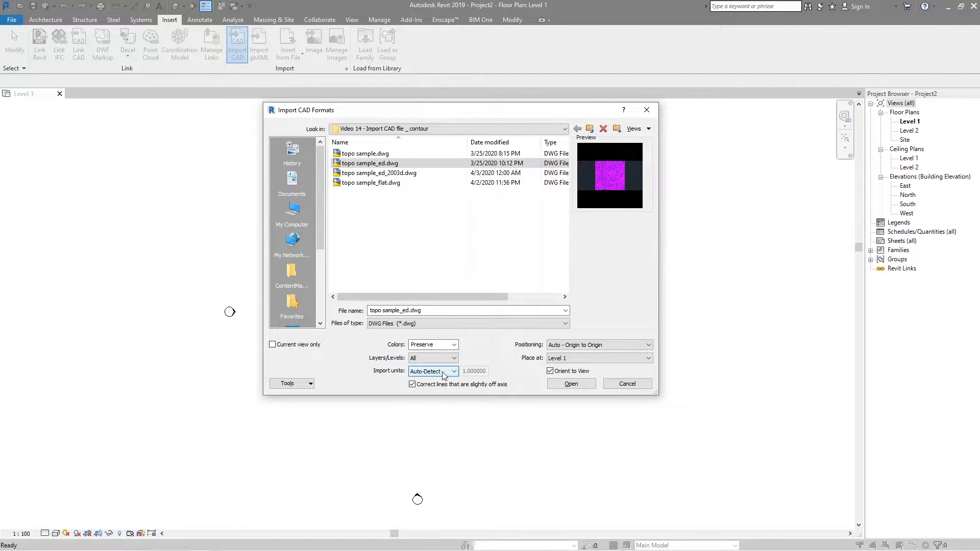
- Import the drawing with Auto - Origin to Origin positioning placed at Level 1, and dismiss the visibility warning
click(590, 345)
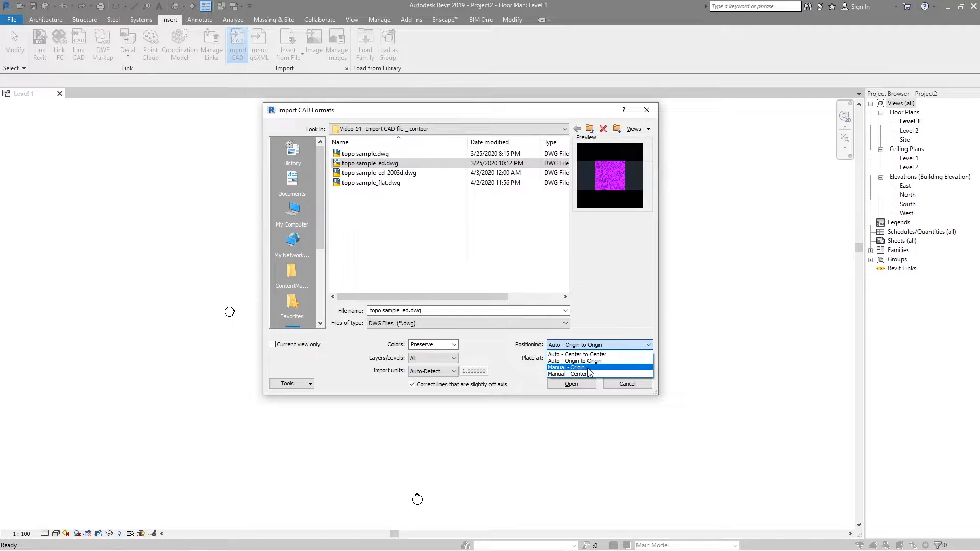
click(503, 367)
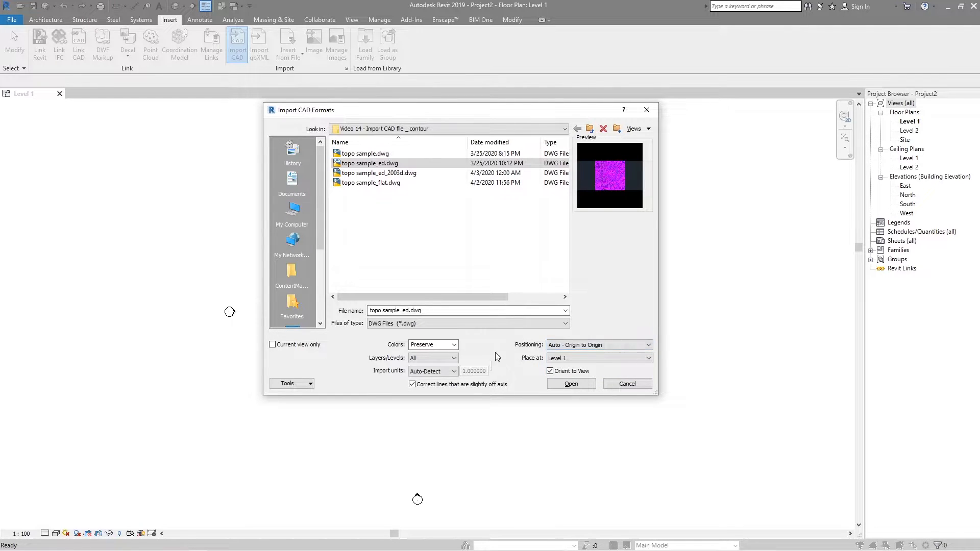
click(571, 358)
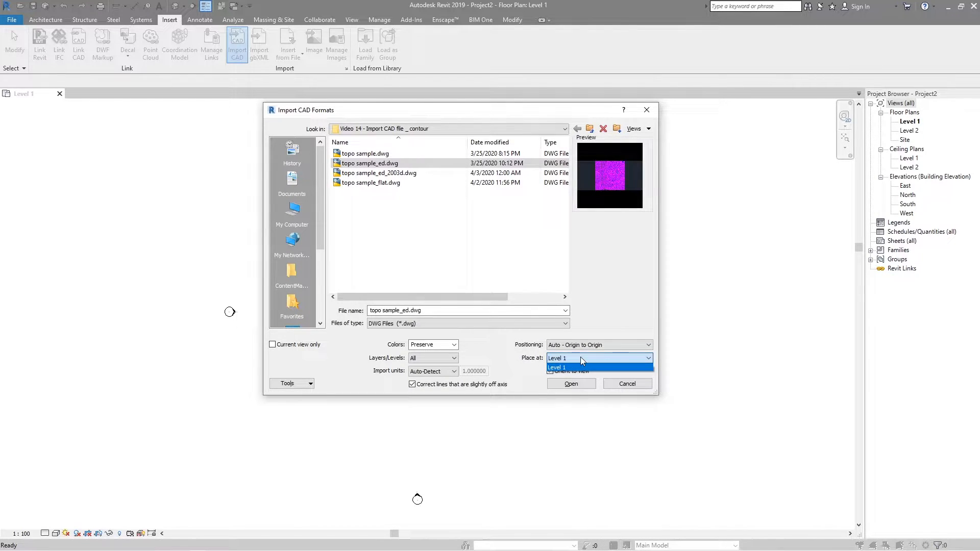
click(580, 357)
drag(545, 118, 545, 149)
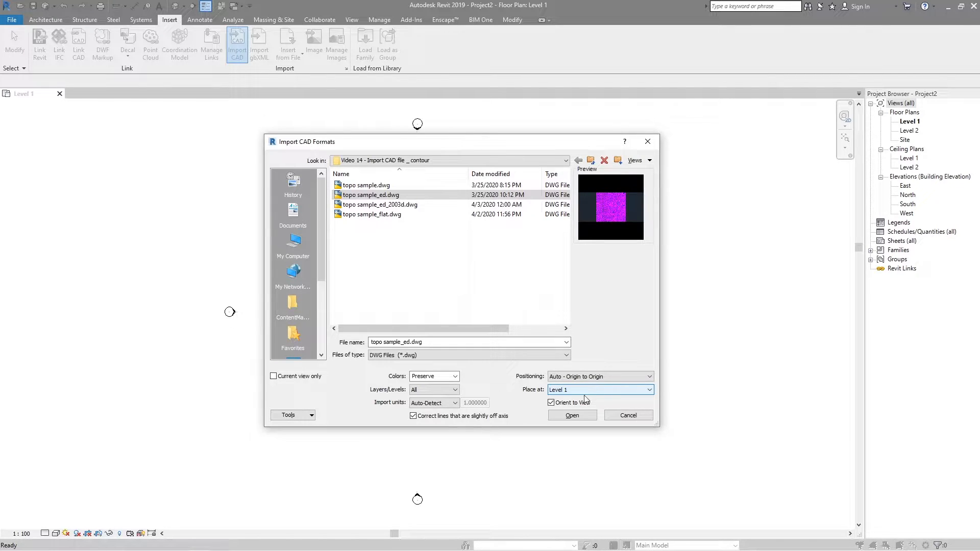
drag(548, 142, 586, 120)
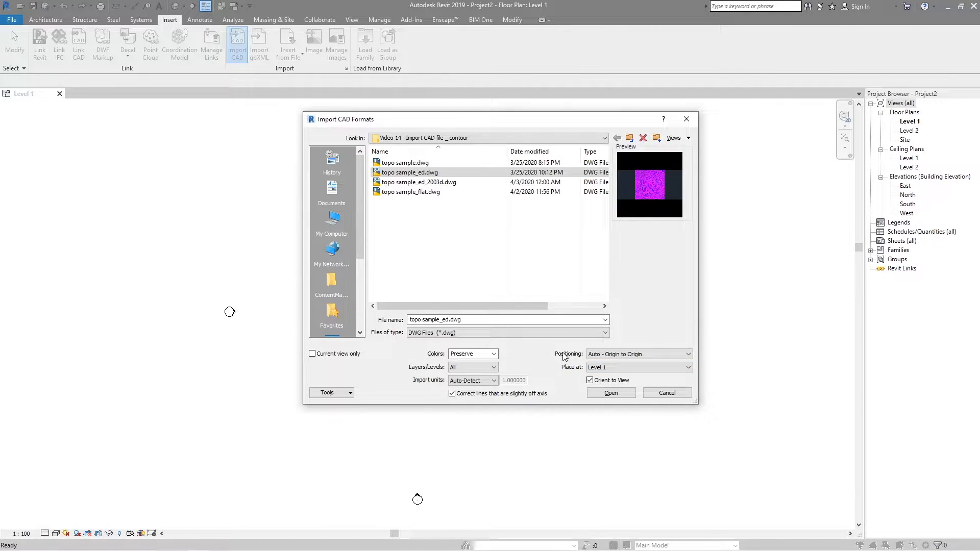
click(607, 395)
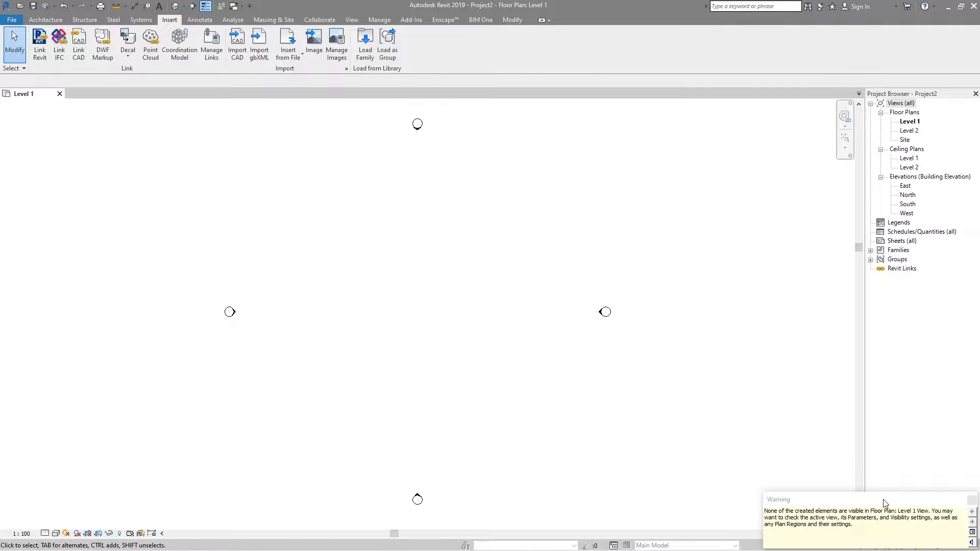
drag(883, 503, 477, 273)
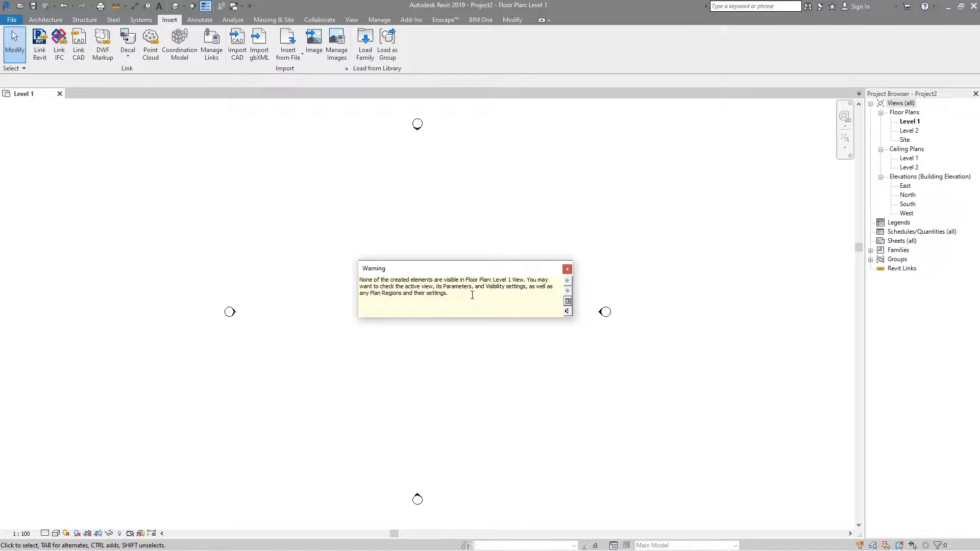
click(567, 269)
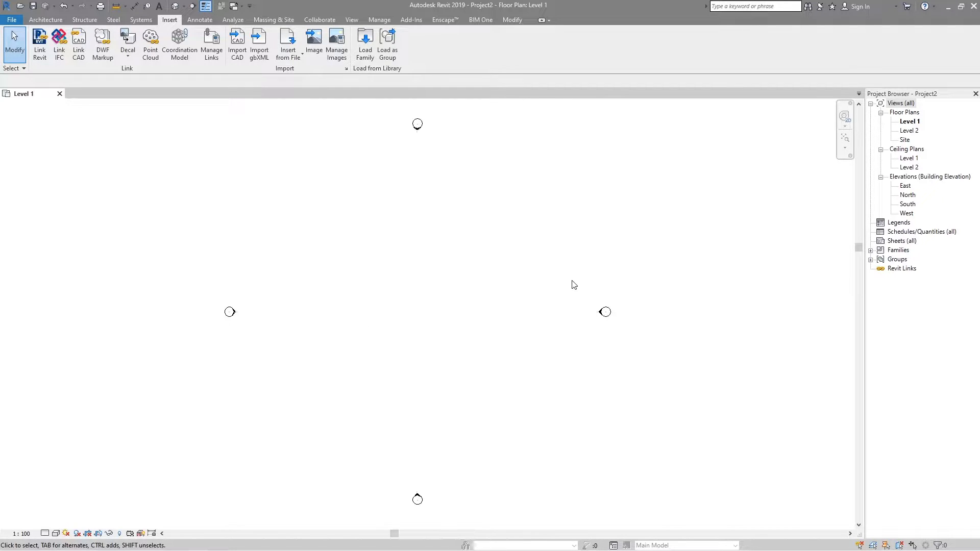
- Look for the imported drawing in the Level 1, Level 2 and Site floor plans
scroll(477, 288, down, 1)
middle_click(477, 289)
middle_click(478, 288)
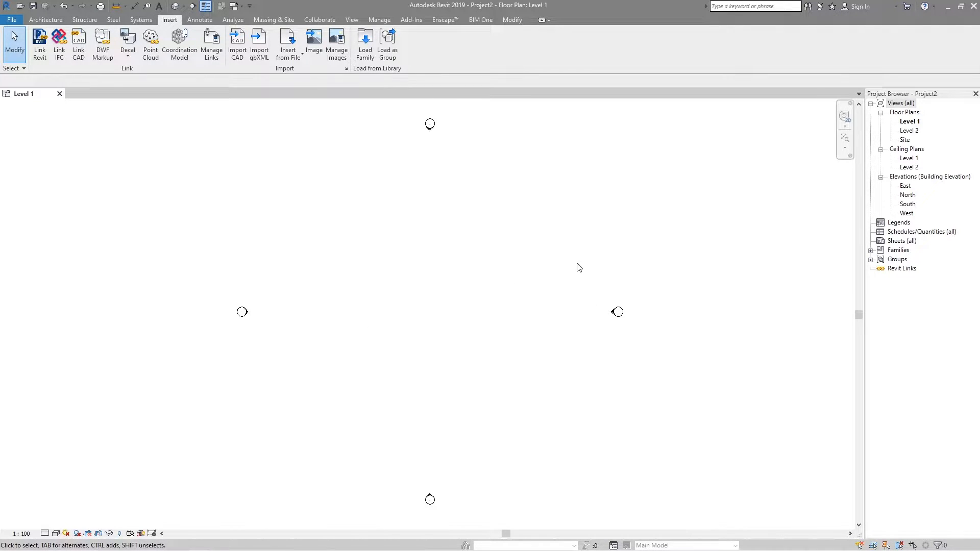
click(905, 131)
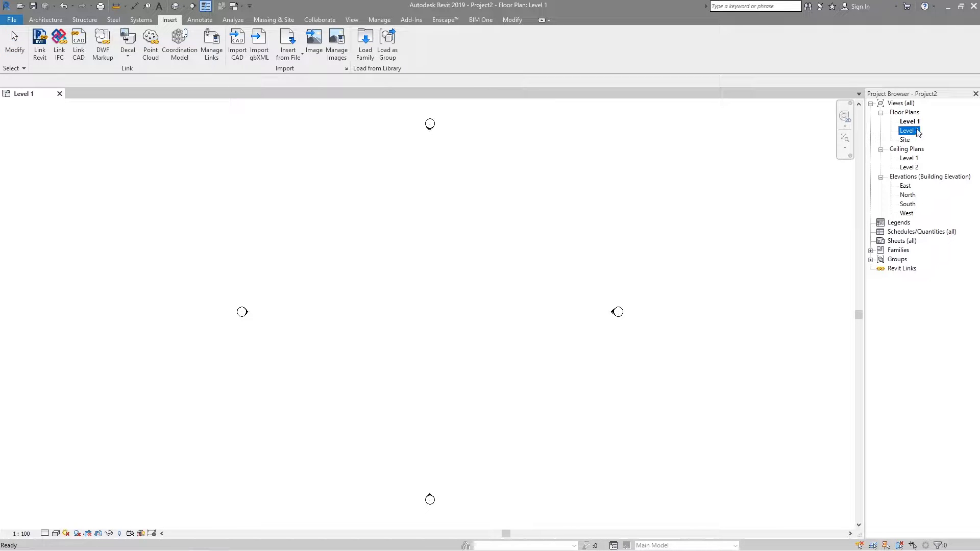
double_click(908, 131)
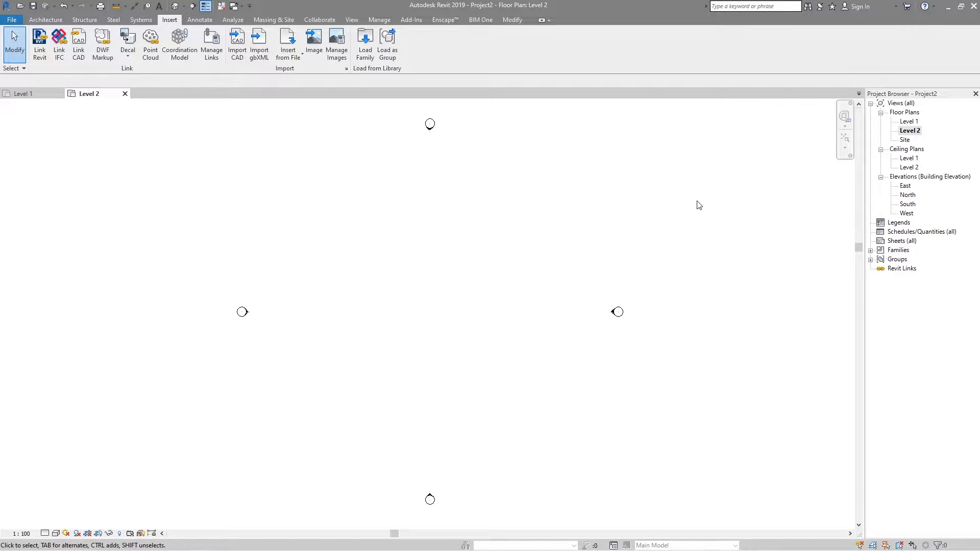
click(903, 140)
double_click(903, 141)
scroll(438, 318, up, 3)
middle_drag(438, 318, 547, 320)
middle_click(540, 291)
middle_click(540, 291)
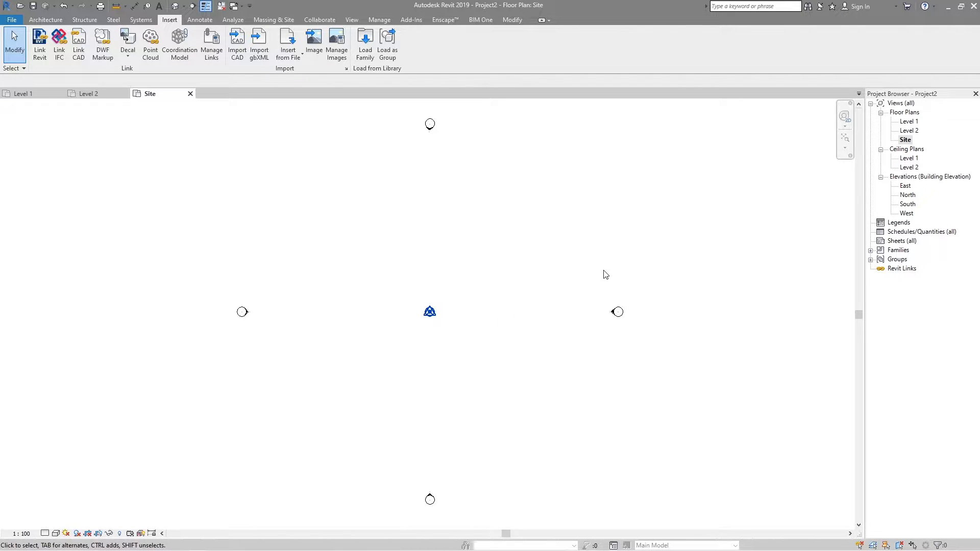
- Look for the imported drawing in the East, North and South elevations
click(905, 186)
double_click(906, 187)
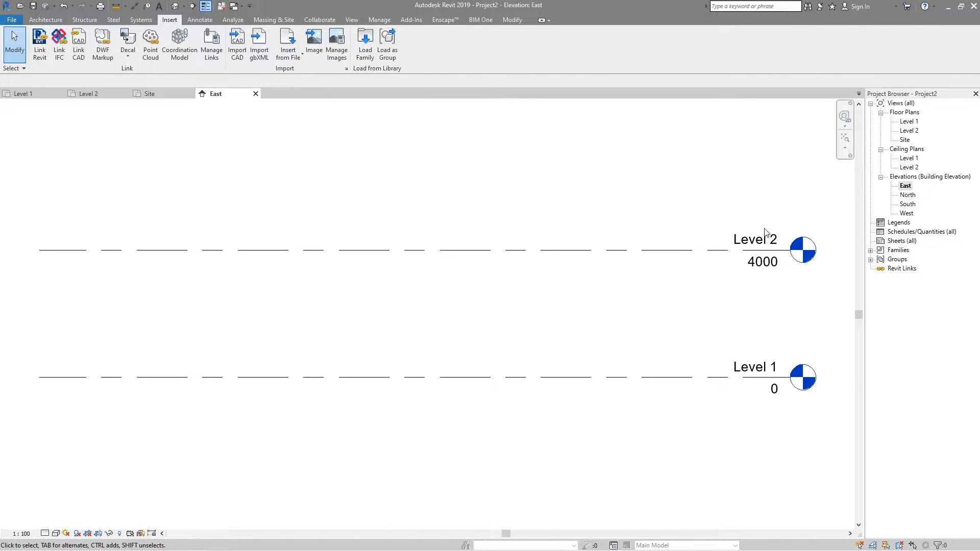
double_click(904, 196)
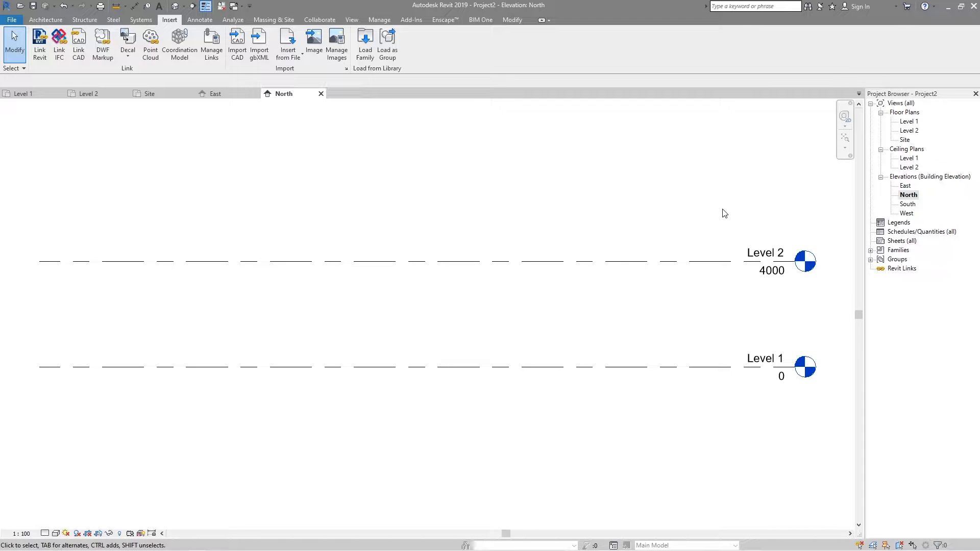
click(907, 205)
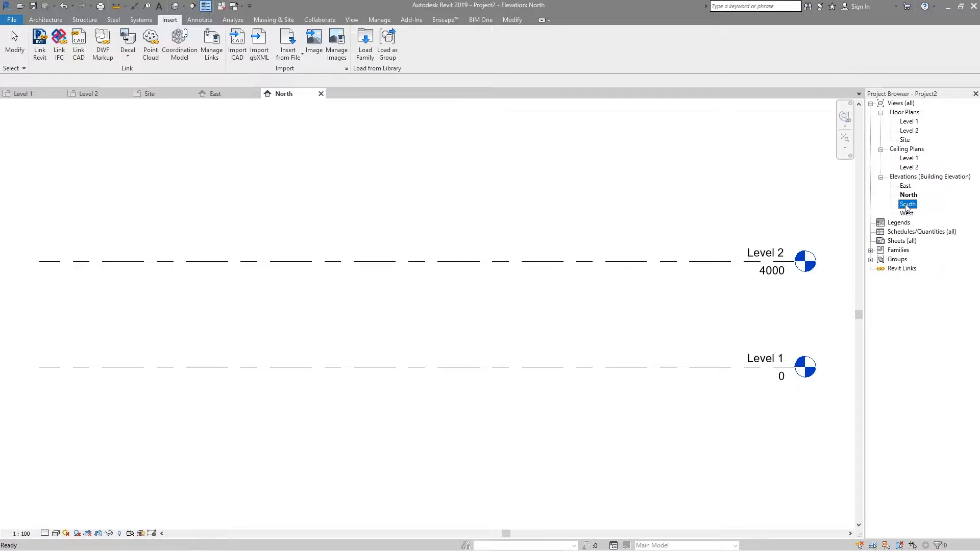
double_click(907, 204)
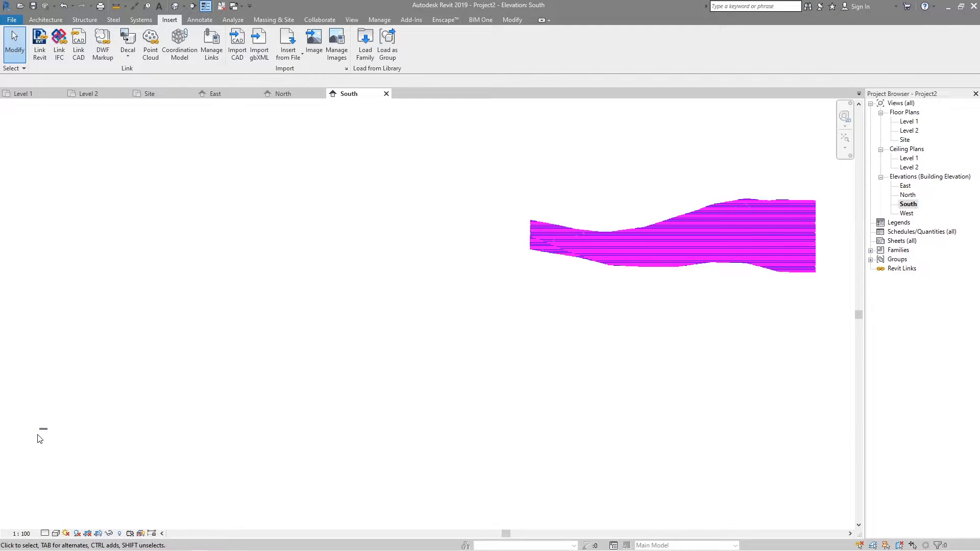
- Examine where the imported contours lie relative to the Level 1 and Level 2 lines in the South elevation
scroll(34, 440, up, 10)
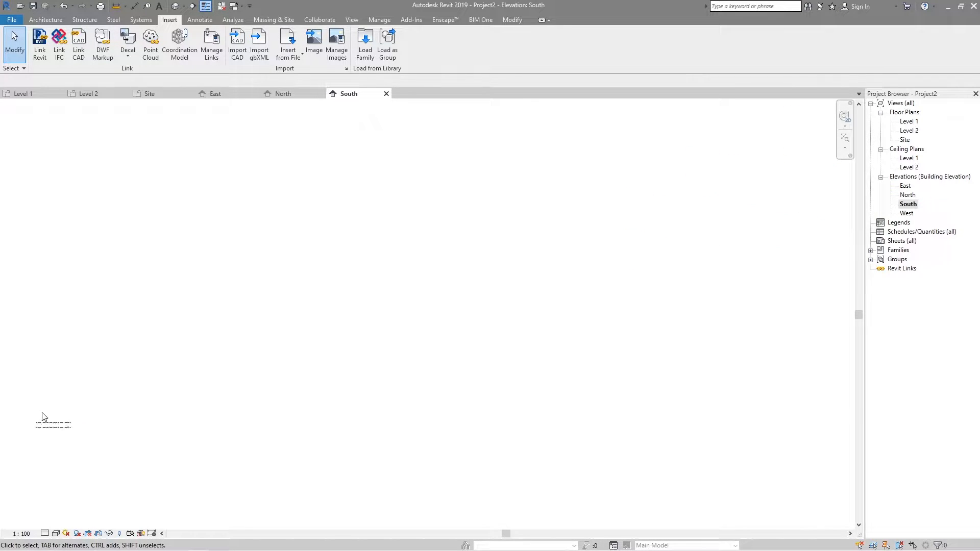
scroll(194, 418, up, 3)
scroll(186, 438, up, 4)
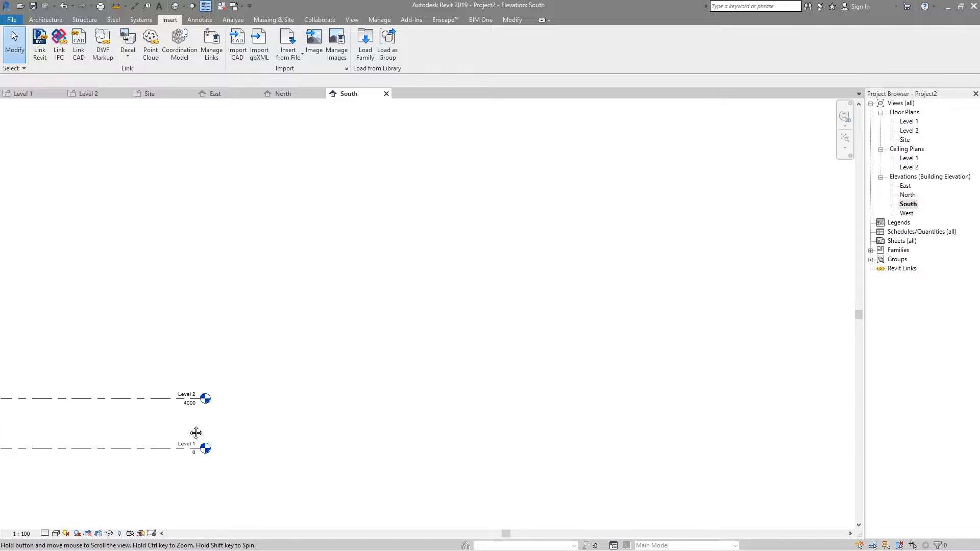
scroll(242, 389, up, 2)
scroll(225, 373, down, 10)
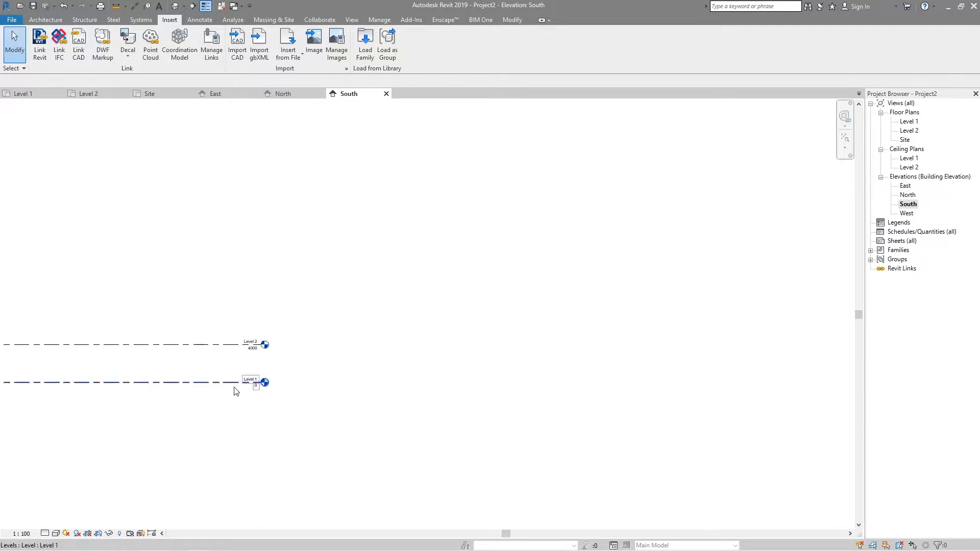
middle_drag(488, 348, 411, 352)
scroll(412, 352, up, 1)
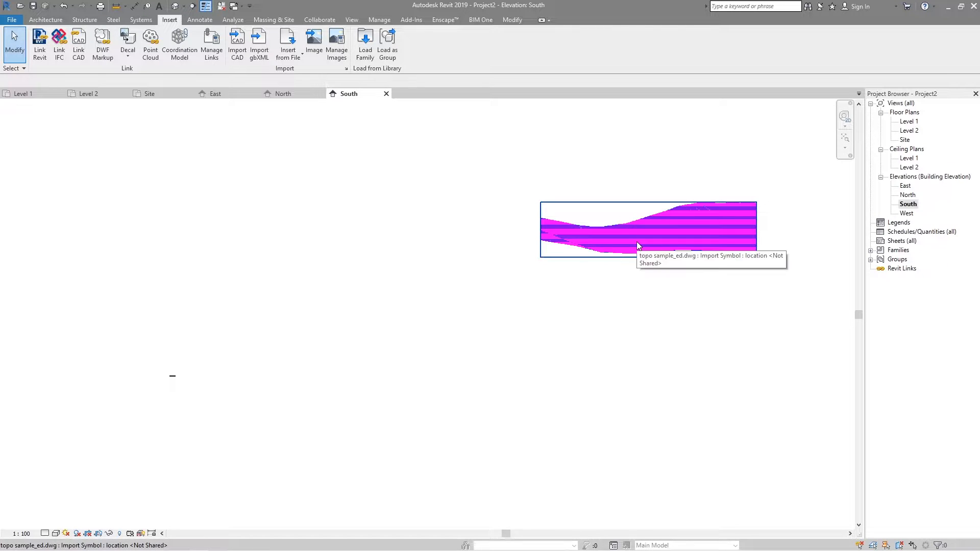
scroll(529, 332, up, 1)
middle_drag(530, 332, 566, 345)
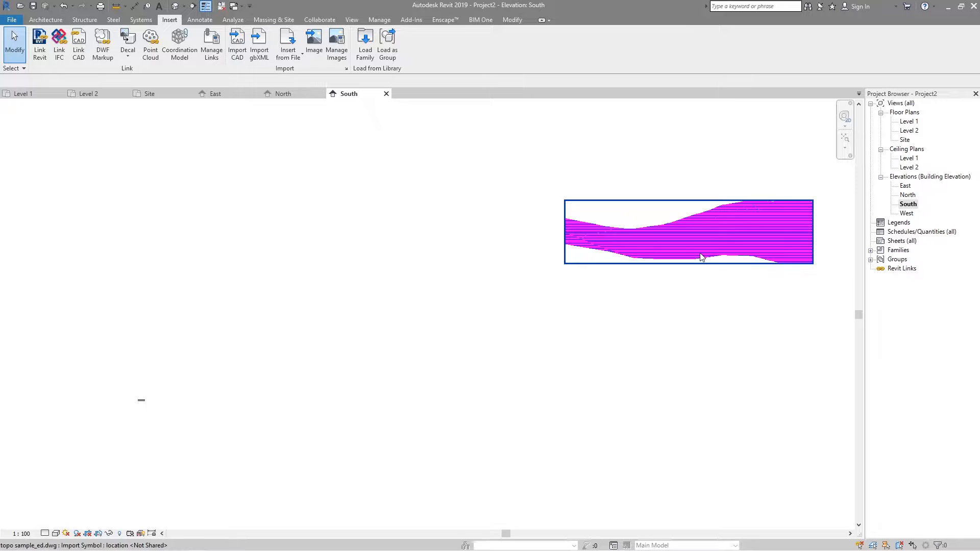
- Inspect the imported contours up close in the South elevation and leave the topo sample_ed.dwg import selected
click(786, 213)
scroll(768, 200, up, 5)
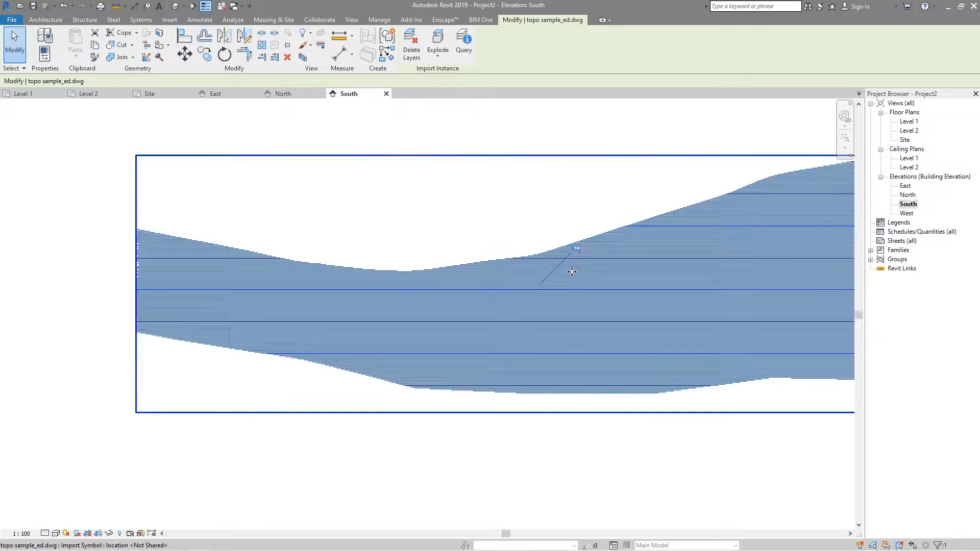
scroll(634, 235, up, 2)
scroll(469, 205, down, 6)
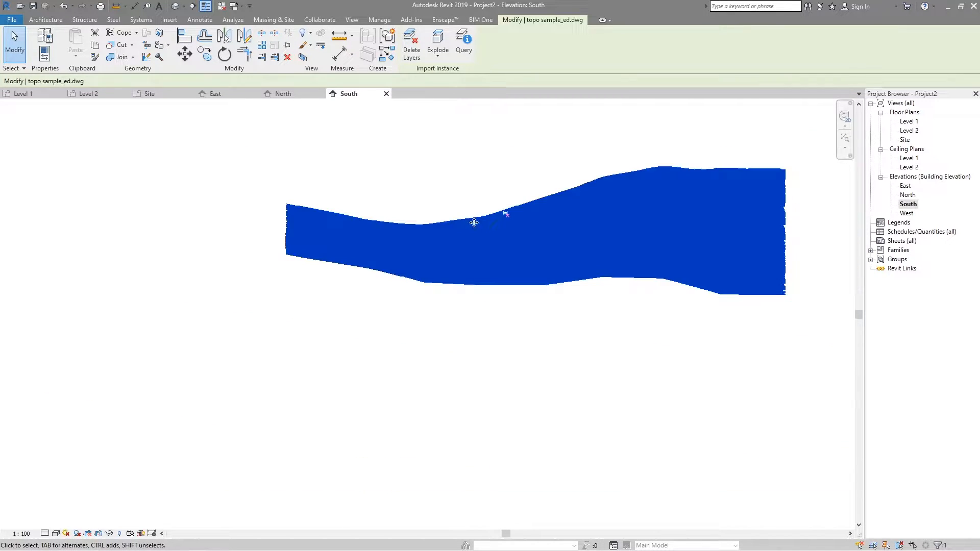
click(509, 327)
middle_drag(441, 329, 590, 303)
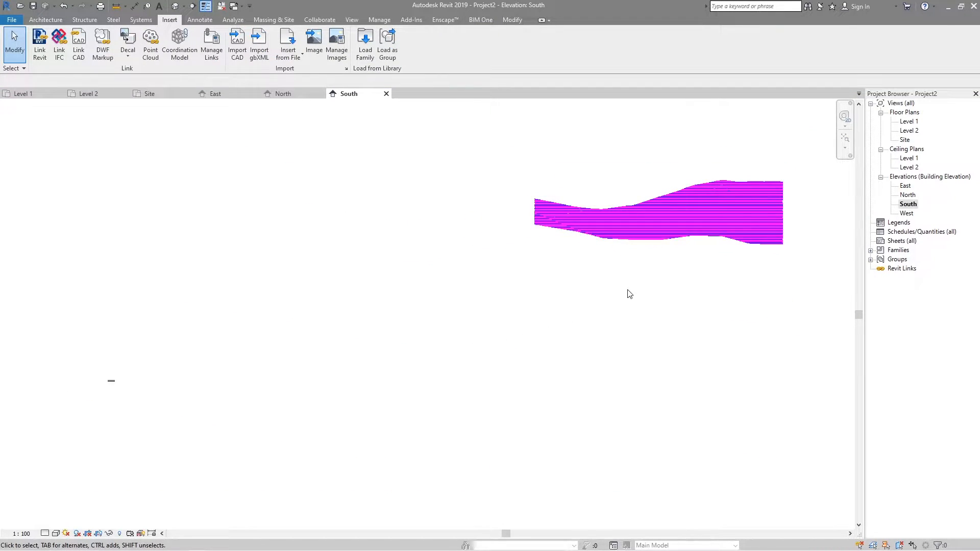
click(645, 237)
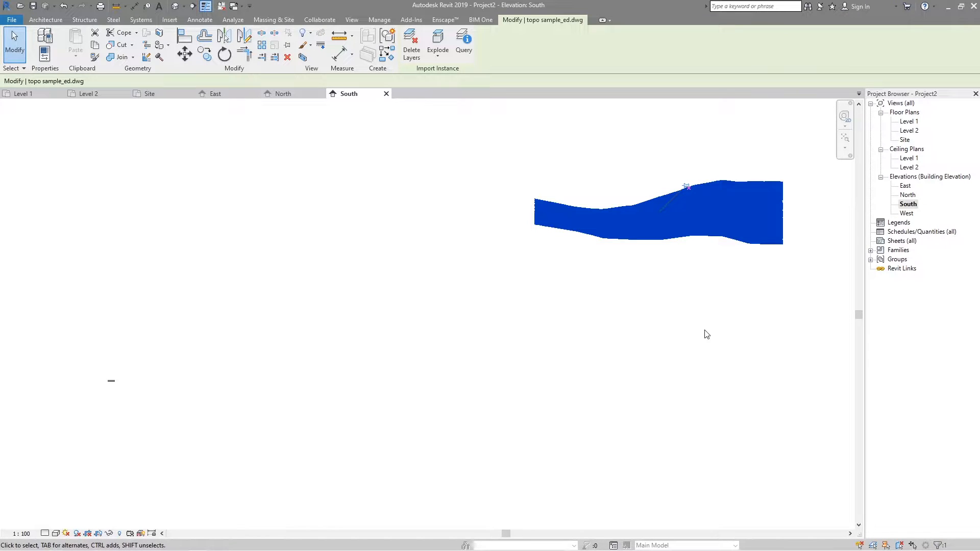
- Move the topo sample_ed.dwg import in the South elevation so its contours lie around the Level 1 and Level 2 lines
key(m)
key(v)
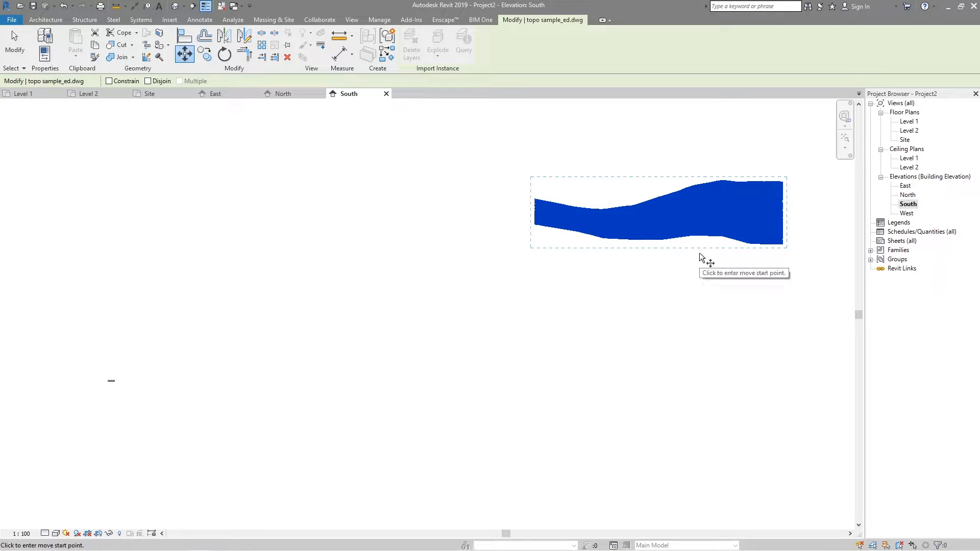
click(703, 216)
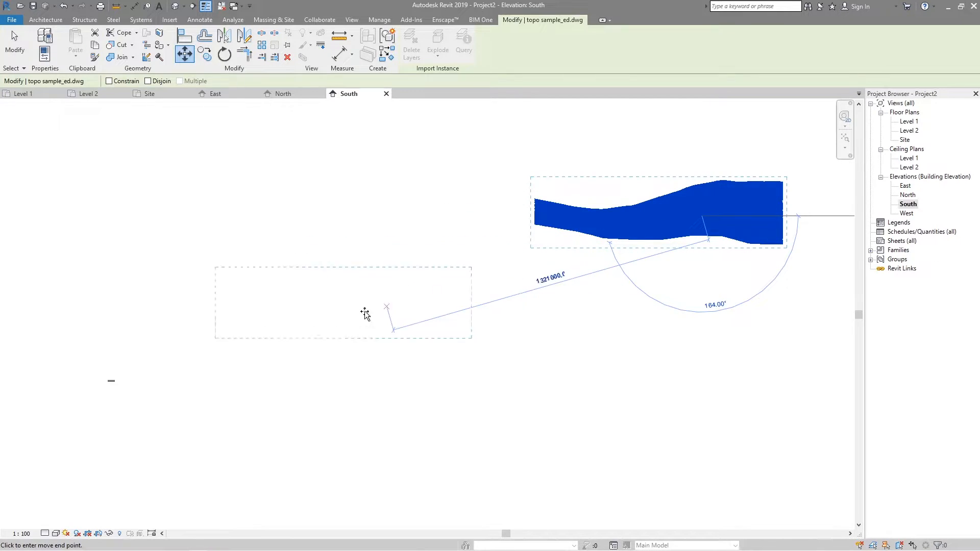
scroll(188, 384, up, 3)
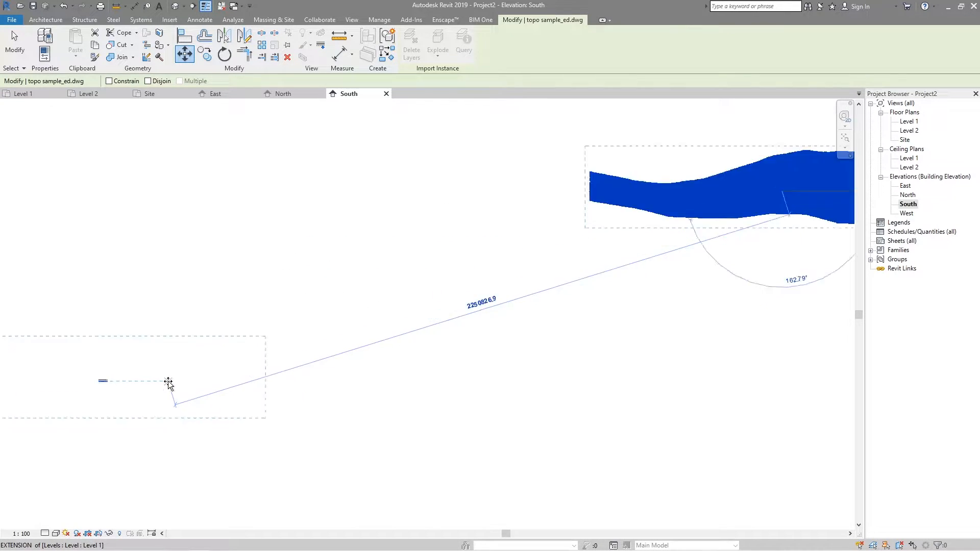
click(395, 349)
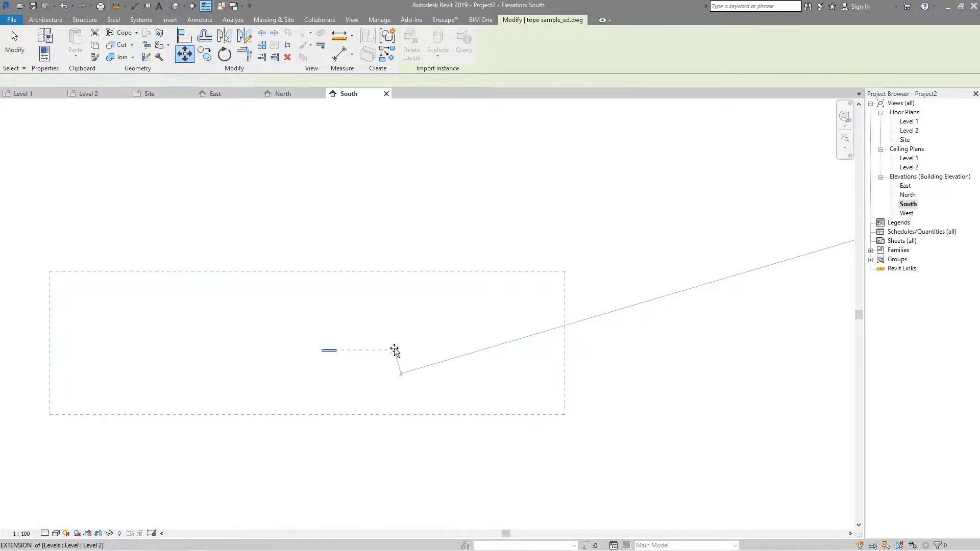
click(670, 215)
- Move the topo sample_ed.dwg import in the West elevation horizontally across to the Level 1 and Level 2 lines
click(914, 213)
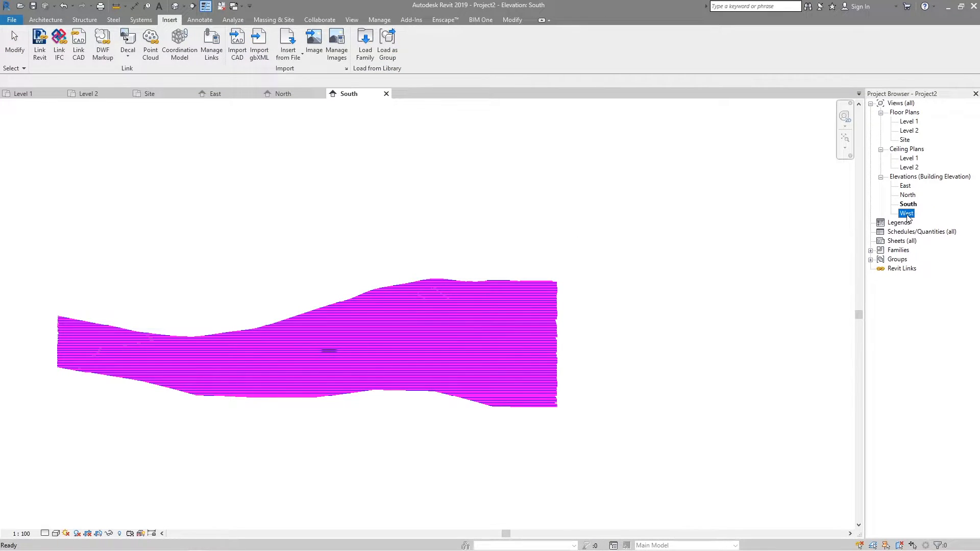
double_click(908, 214)
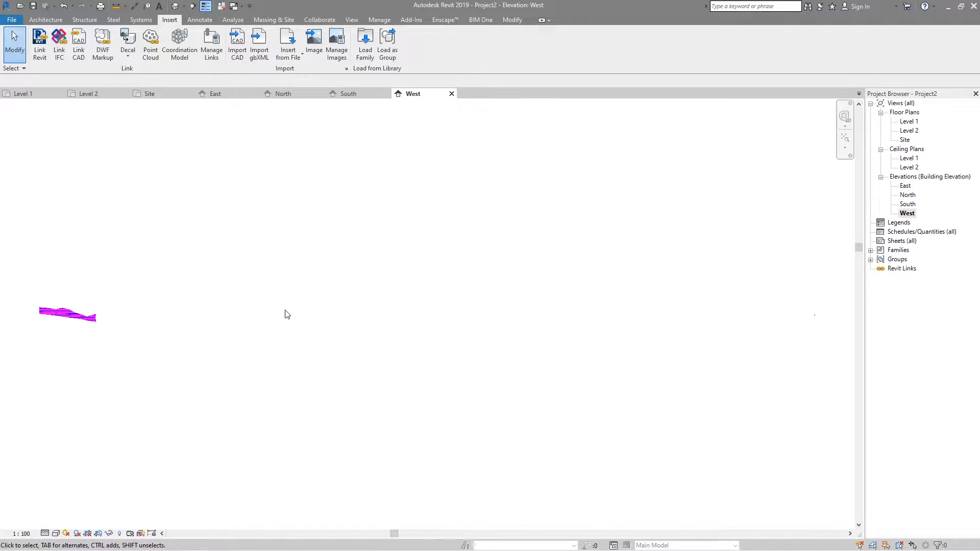
scroll(390, 336, down, 3)
scroll(670, 332, up, 5)
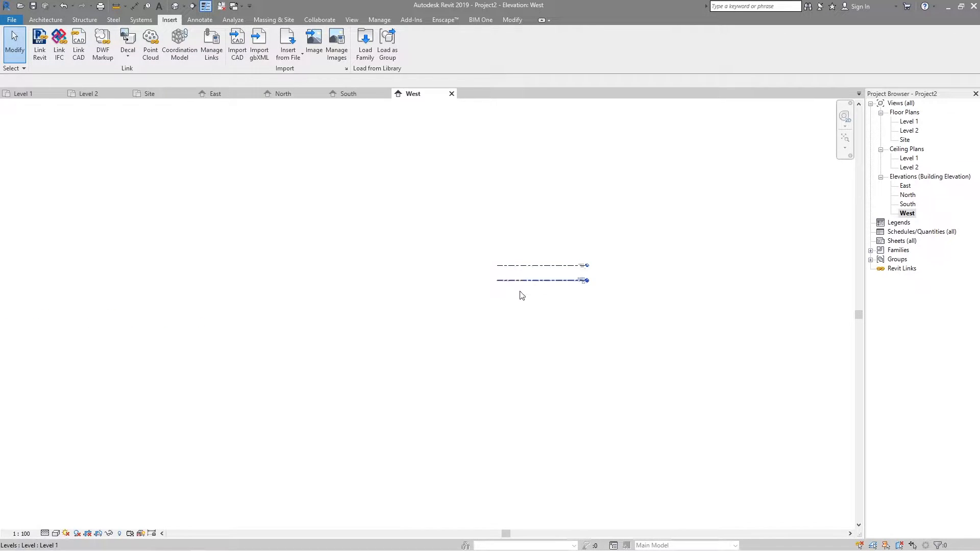
scroll(511, 299, down, 5)
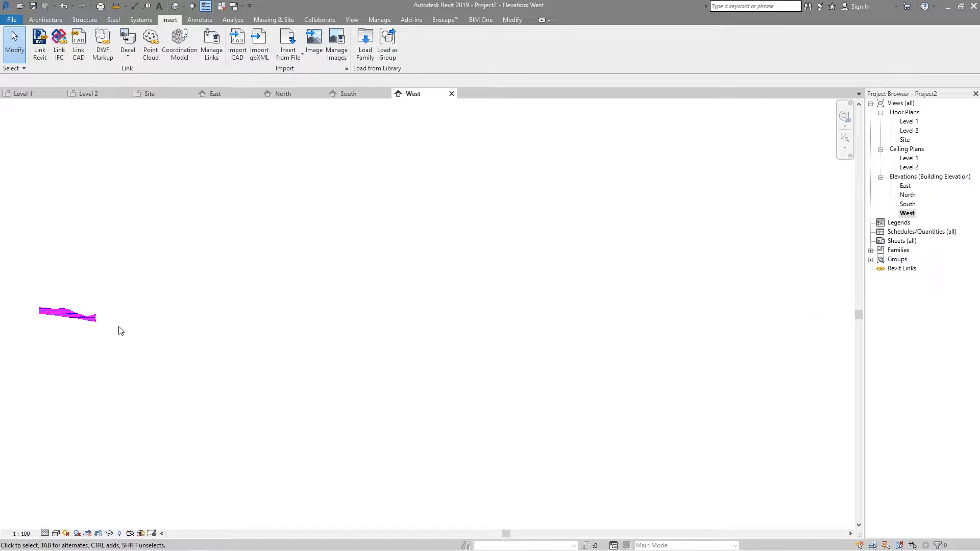
click(96, 320)
key(m)
key(v)
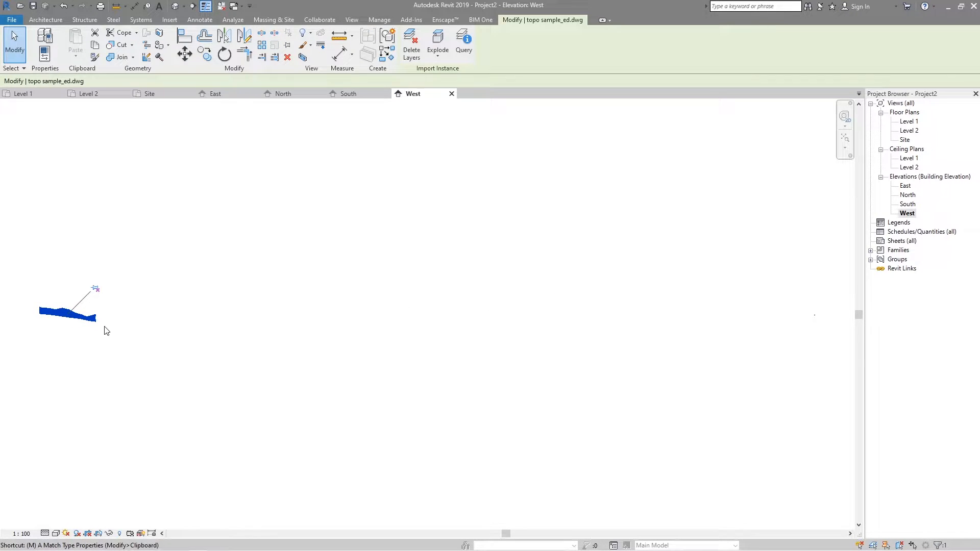
click(82, 361)
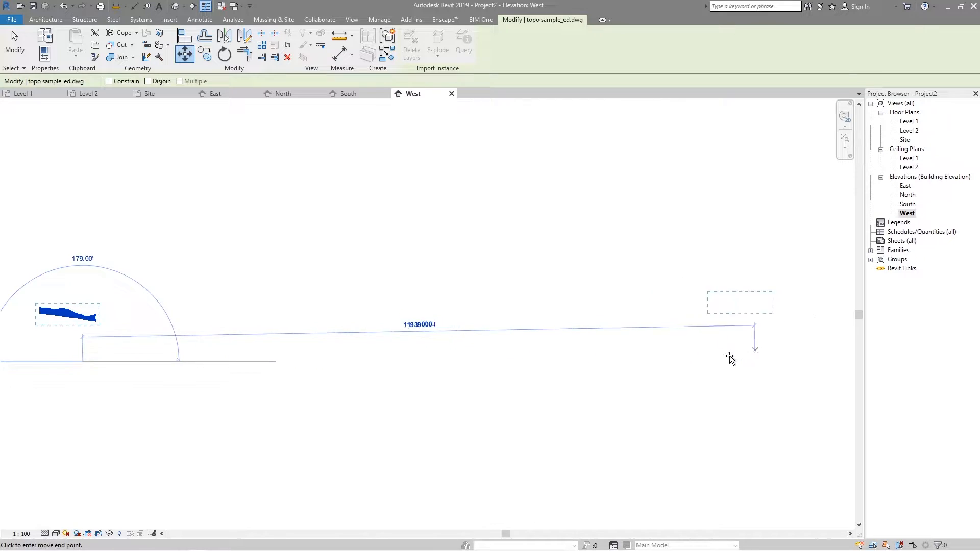
middle_drag(737, 354, 546, 350)
click(661, 352)
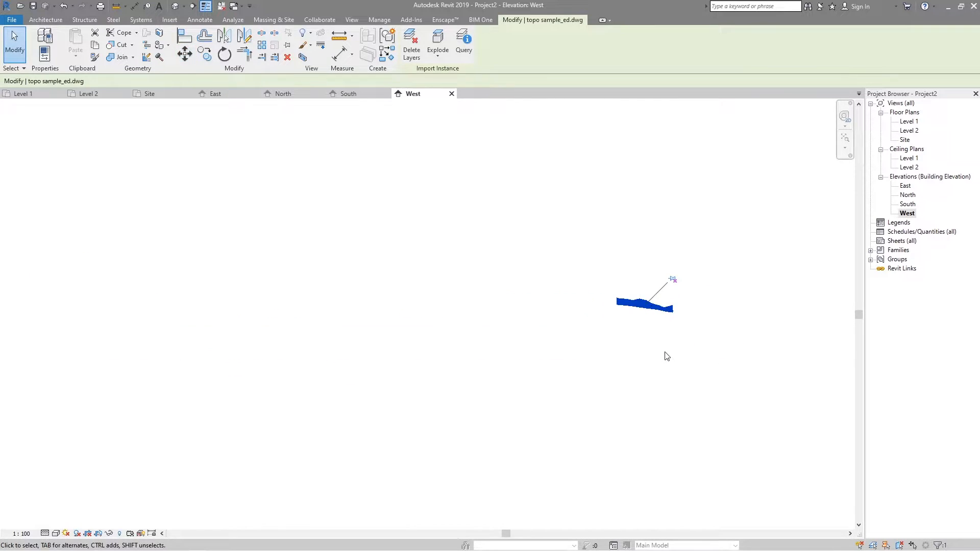
key(Escape)
- Examine the relocated contours around the level lines in the West elevation and around the elevation markers in the Site plan
scroll(654, 328, up, 10)
scroll(553, 366, up, 5)
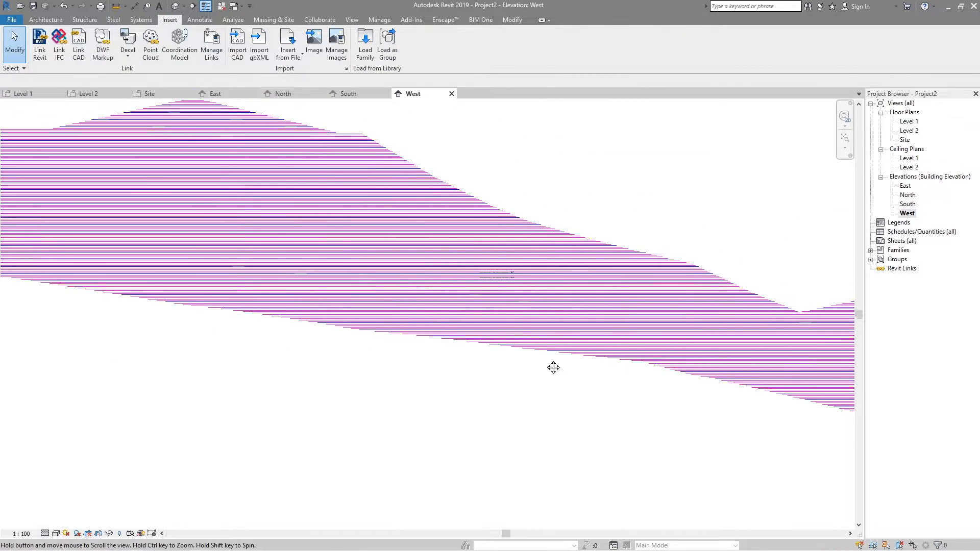
scroll(523, 284, up, 5)
scroll(485, 259, up, 5)
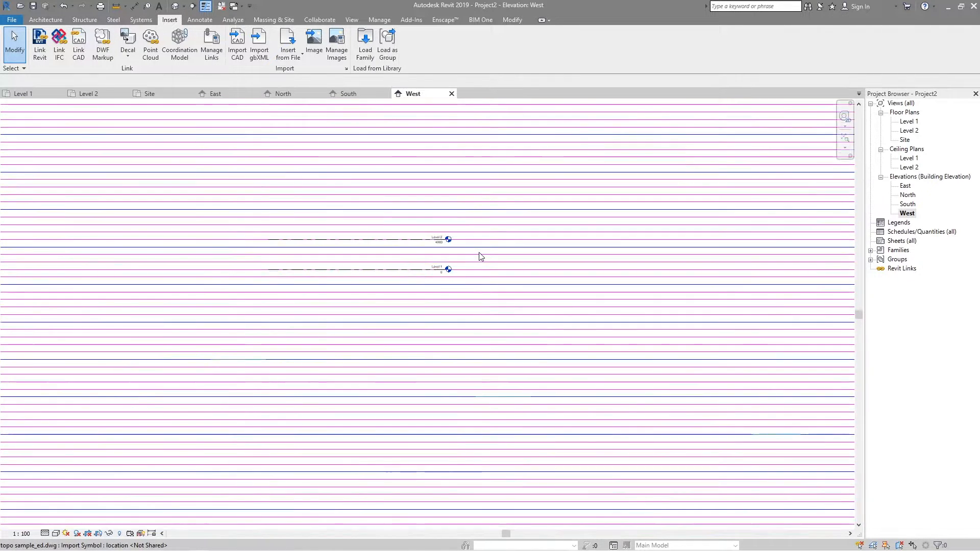
click(904, 142)
double_click(904, 141)
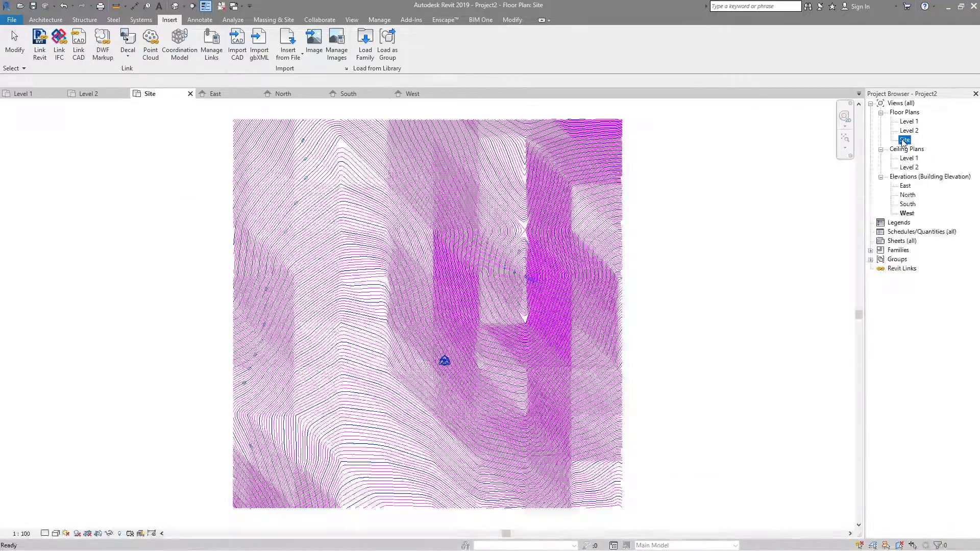
scroll(519, 371, up, 10)
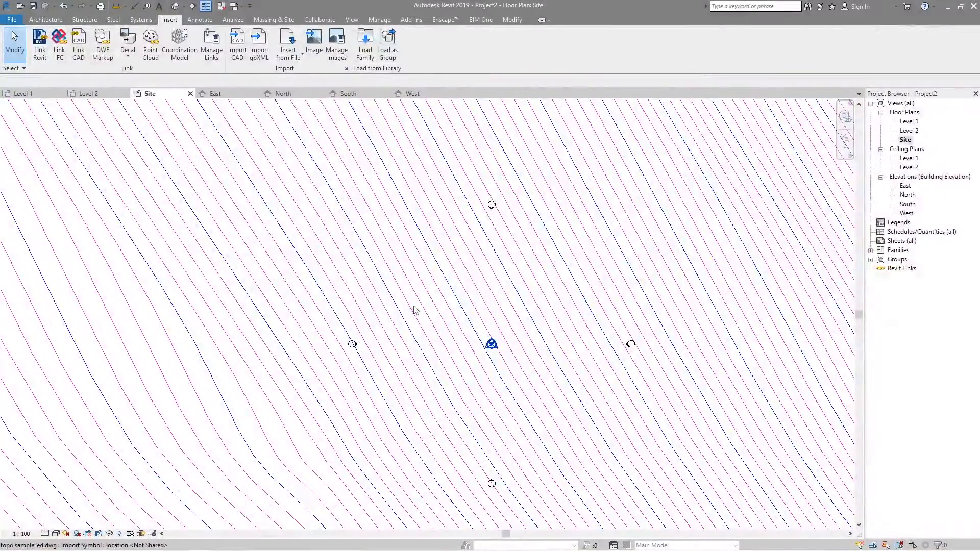
scroll(630, 328, up, 4)
scroll(510, 361, down, 3)
middle_drag(510, 362, 587, 239)
scroll(531, 276, down, 6)
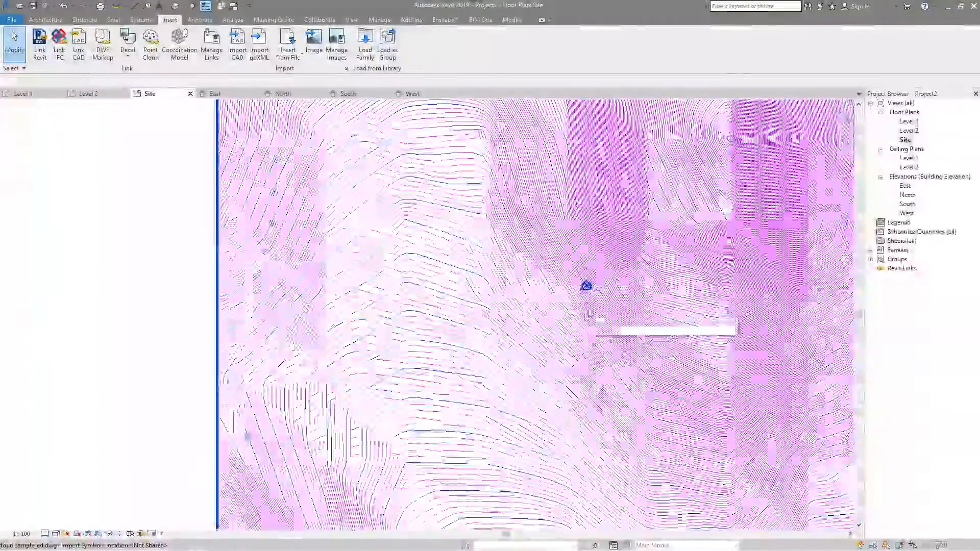
scroll(407, 365, down, 2)
middle_drag(596, 365, 538, 372)
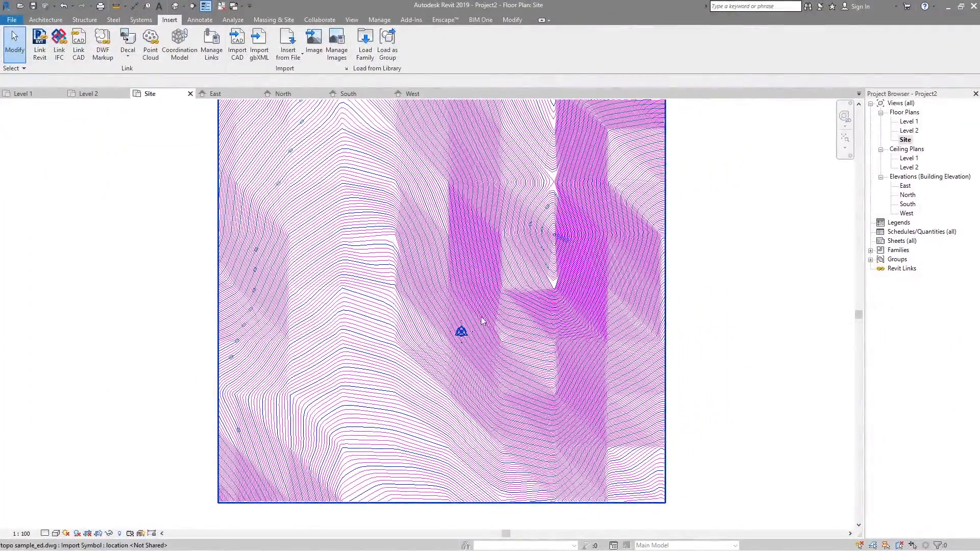
middle_drag(483, 321, 499, 333)
- Move the West elevation marker in the Site plan horizontally to just outside the west edge of the contours
scroll(294, 352, up, 2)
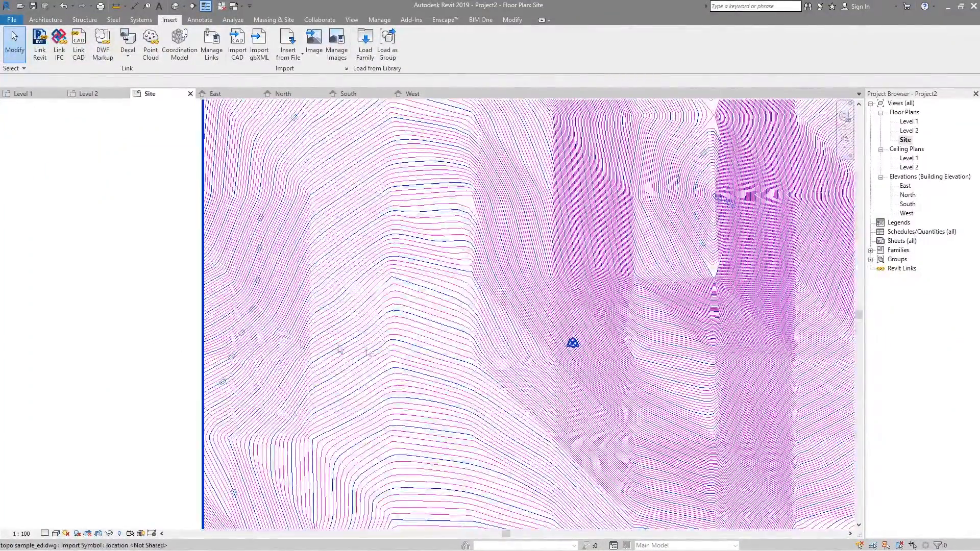
scroll(567, 343, up, 3)
scroll(566, 343, up, 4)
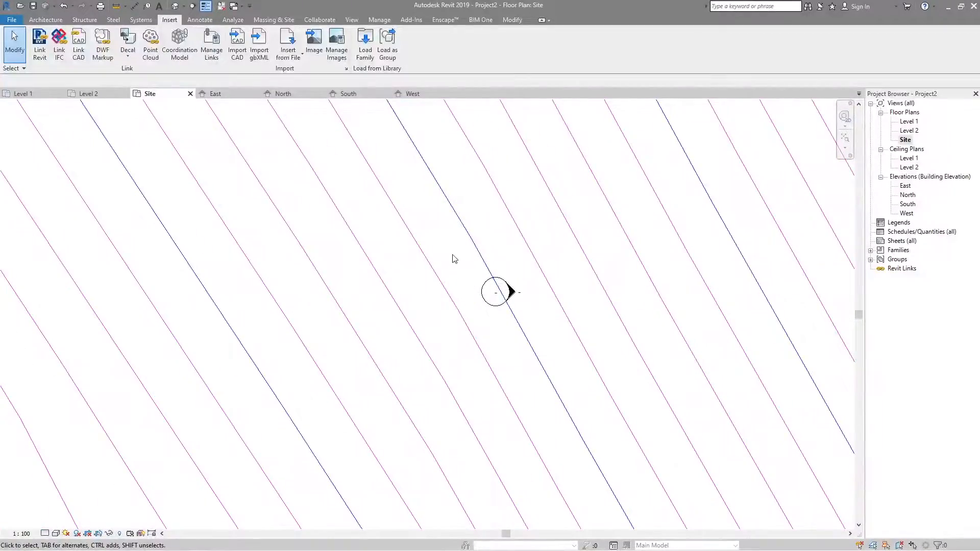
drag(571, 362, 571, 360)
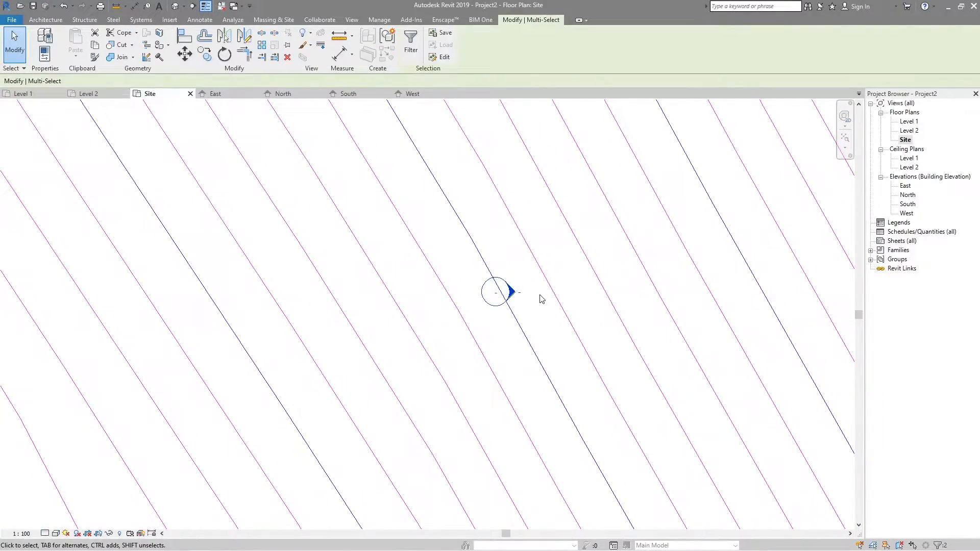
key(v)
click(541, 295)
scroll(432, 309, down, 10)
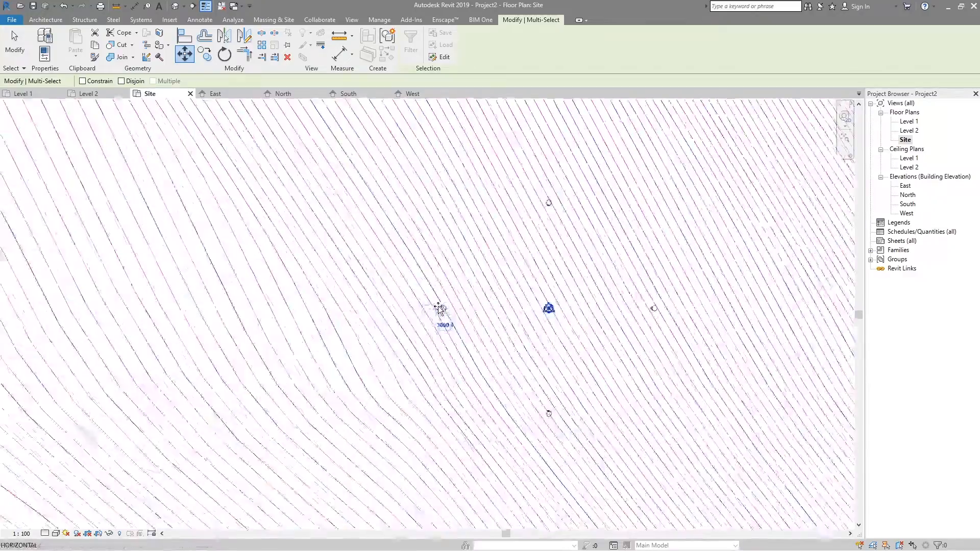
key(Escape)
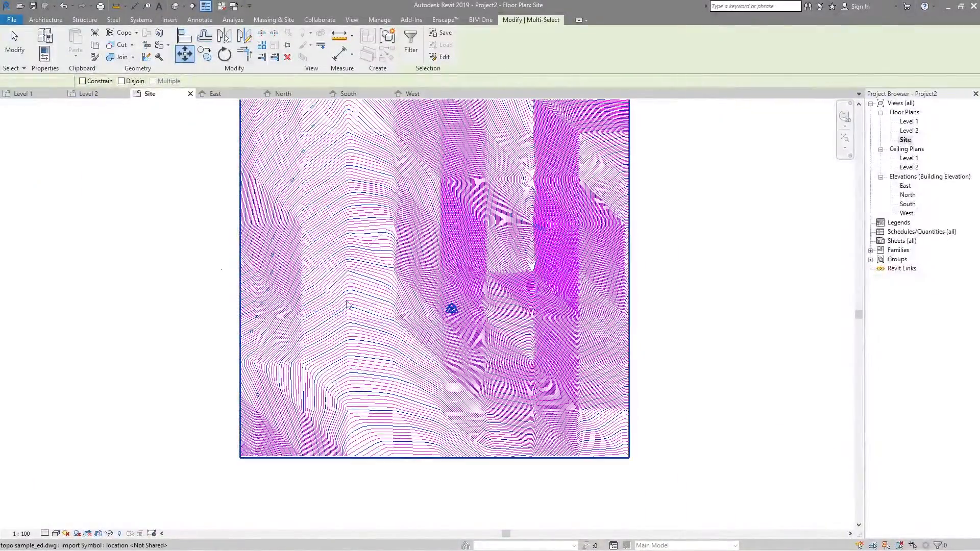
- Move the East elevation marker in the Site plan horizontally to just outside the east edge of the contours
scroll(504, 316, up, 10)
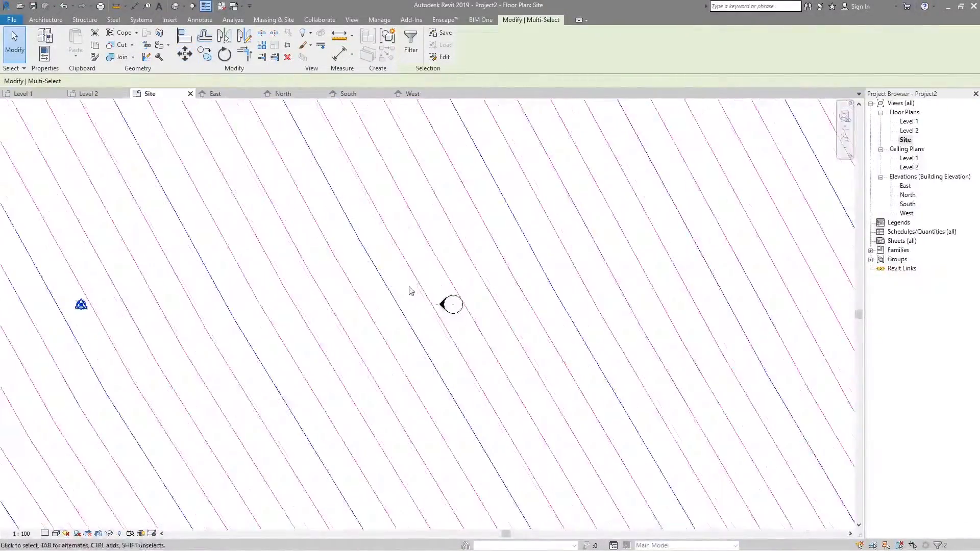
key(Escape)
drag(408, 288, 535, 347)
key(m)
key(v)
click(446, 312)
scroll(574, 323, down, 7)
mouse_move(679, 323)
middle_down()
mouse_move(552, 334)
mouse_move(378, 329)
middle_up()
scroll(384, 330, down, 2)
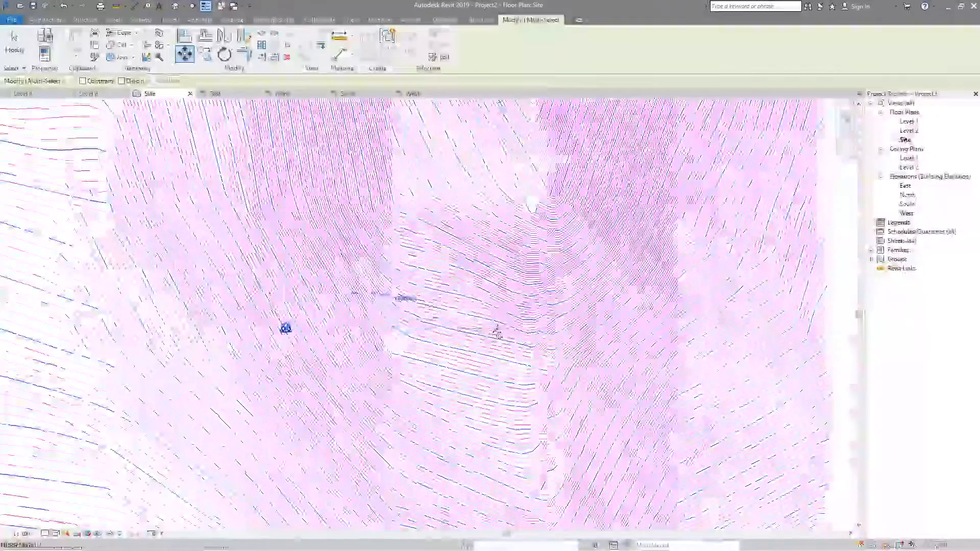
middle_drag(546, 329, 382, 336)
click(692, 335)
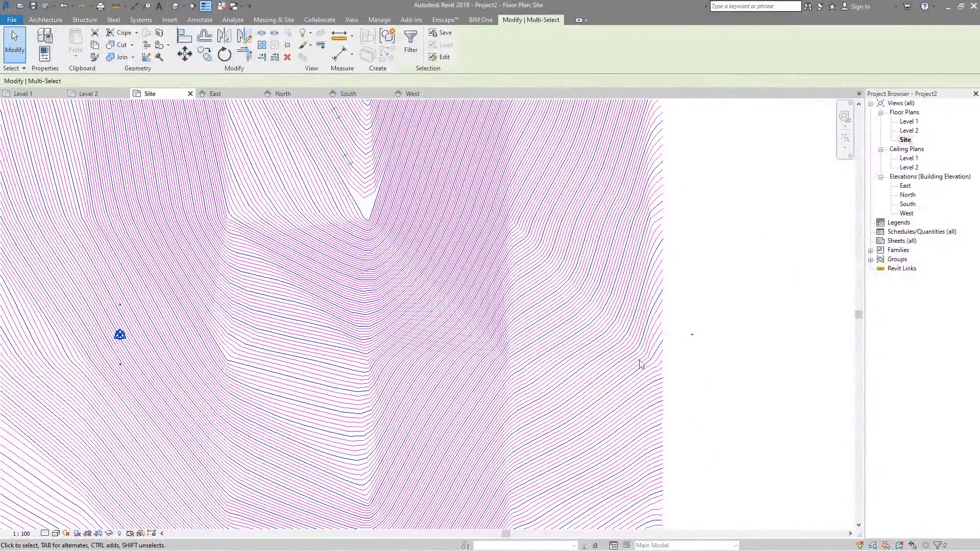
- Move the North elevation marker in the Site plan straight up to just beyond the north edge of the contours
scroll(149, 285, up, 8)
scroll(149, 285, up, 2)
mouse_move(147, 244)
mouse_down()
mouse_move(347, 423)
mouse_move(350, 357)
mouse_up()
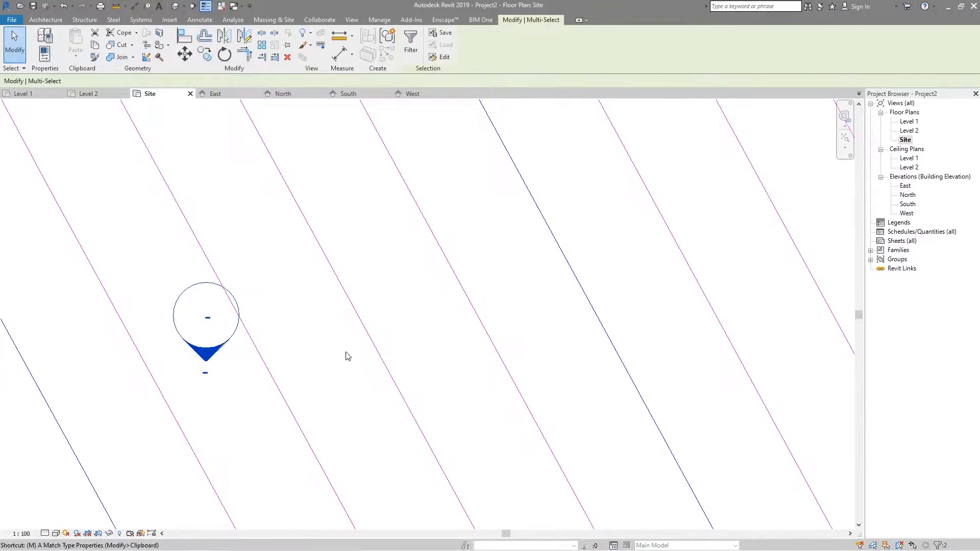
key(v)
click(294, 361)
scroll(338, 267, down, 9)
scroll(370, 184, down, 5)
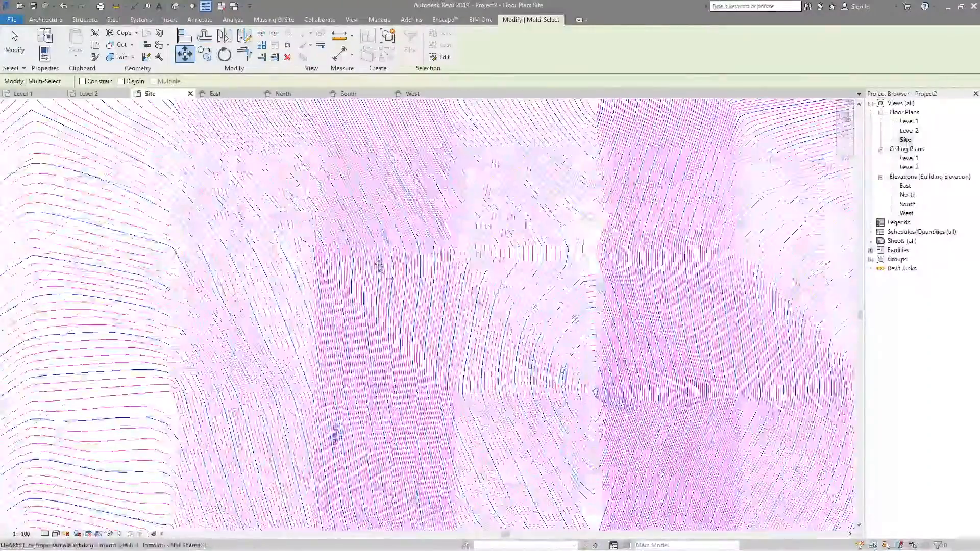
scroll(379, 266, down, 3)
middle_drag(379, 267, 381, 336)
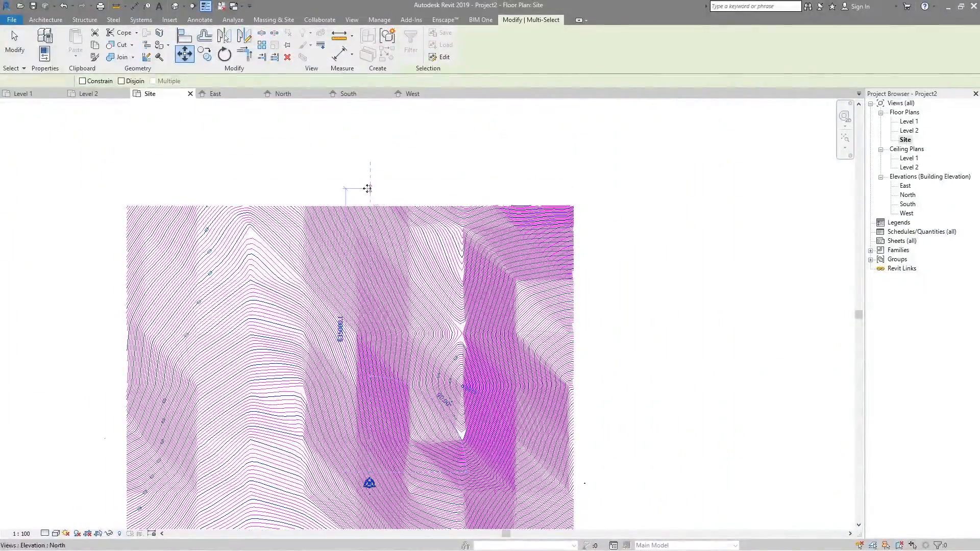
click(367, 188)
- Move the South elevation marker in the Site plan down to just beyond the south edge of the contours
scroll(387, 482, up, 3)
middle_drag(365, 492, 444, 286)
scroll(431, 280, up, 7)
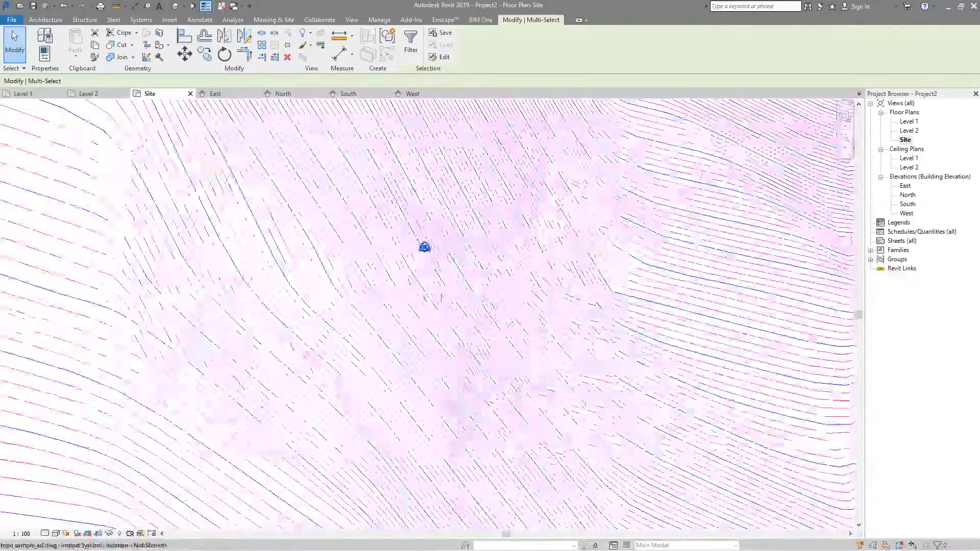
drag(421, 145, 599, 278)
key(v)
click(529, 217)
scroll(536, 308, down, 8)
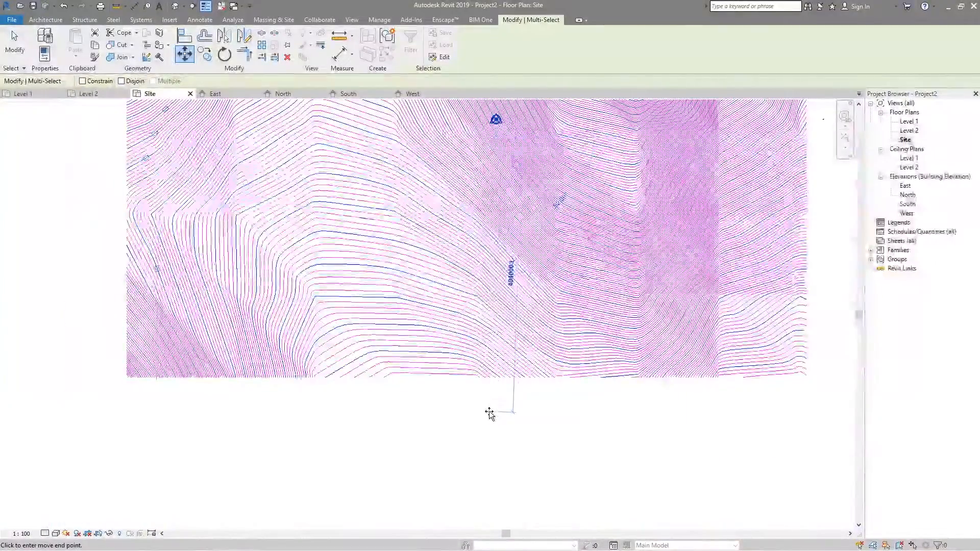
click(490, 400)
click(534, 404)
middle_drag(492, 238, 446, 423)
scroll(446, 424, down, 3)
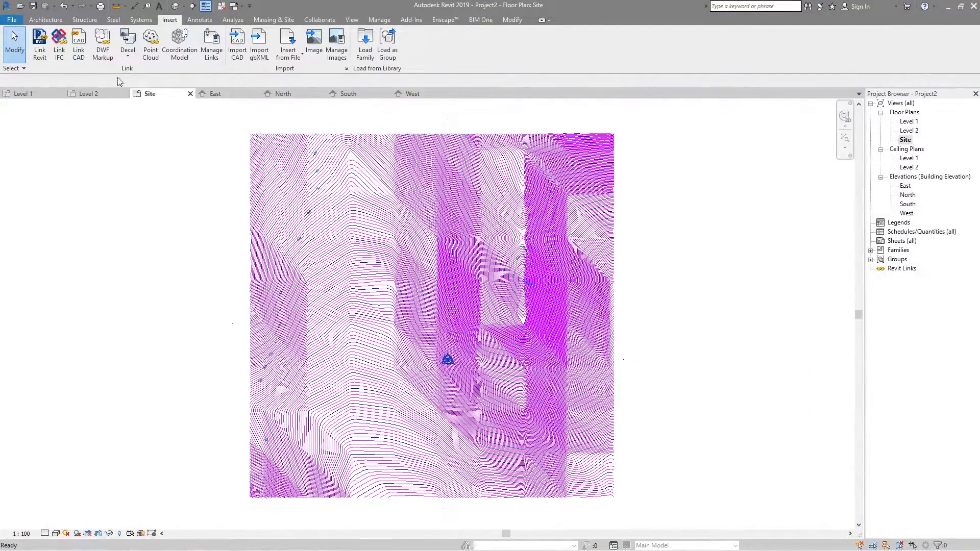
- Open the default 3D view and examine the imported contour lines up close
click(175, 7)
scroll(490, 306, up, 2)
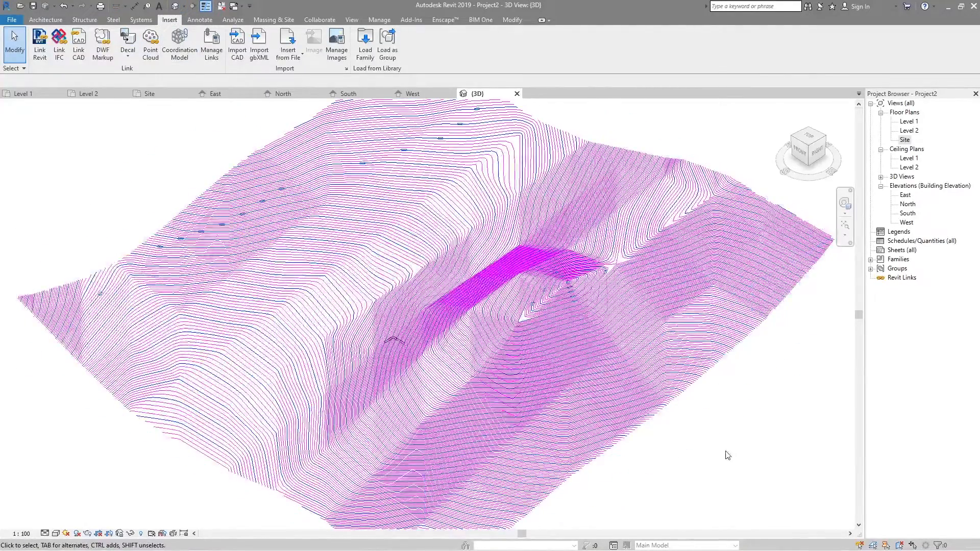
scroll(567, 301, up, 3)
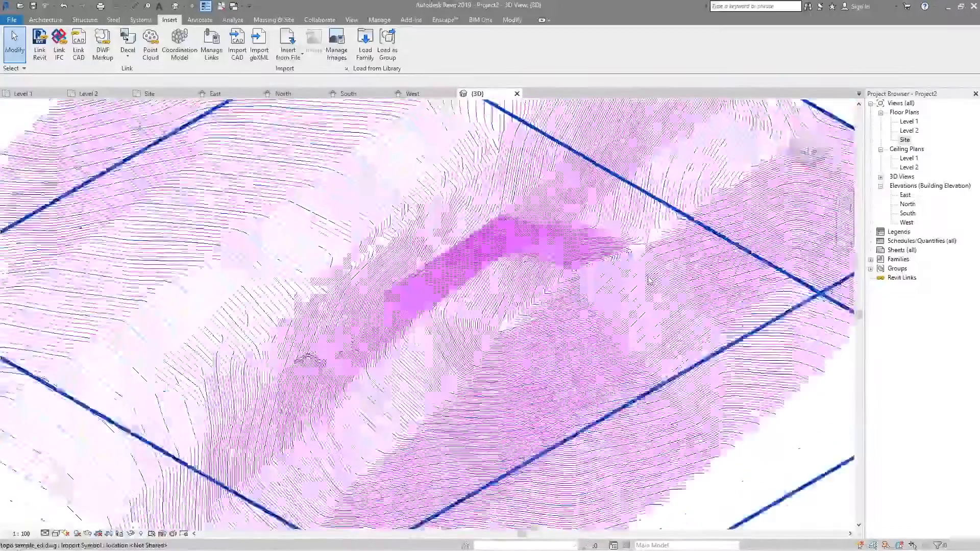
scroll(499, 236, up, 4)
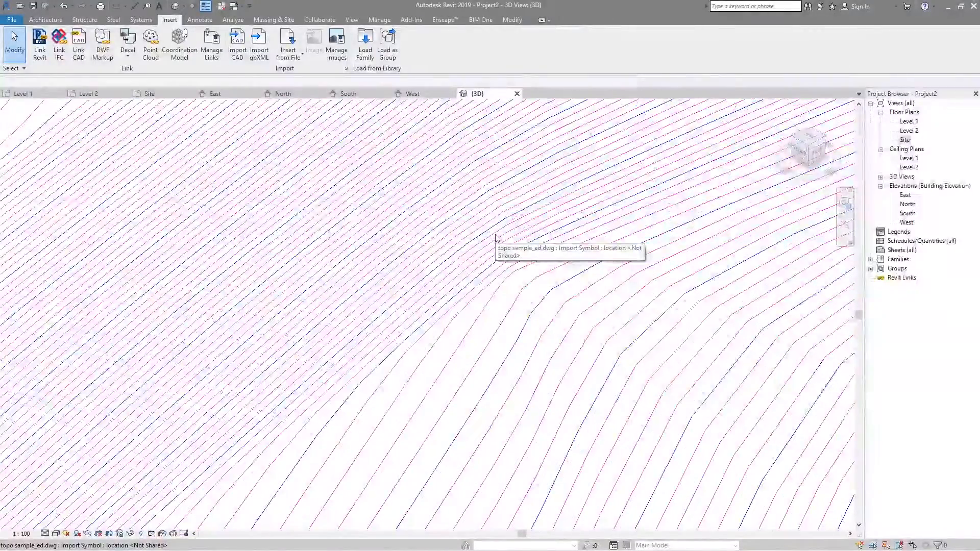
scroll(507, 208, up, 3)
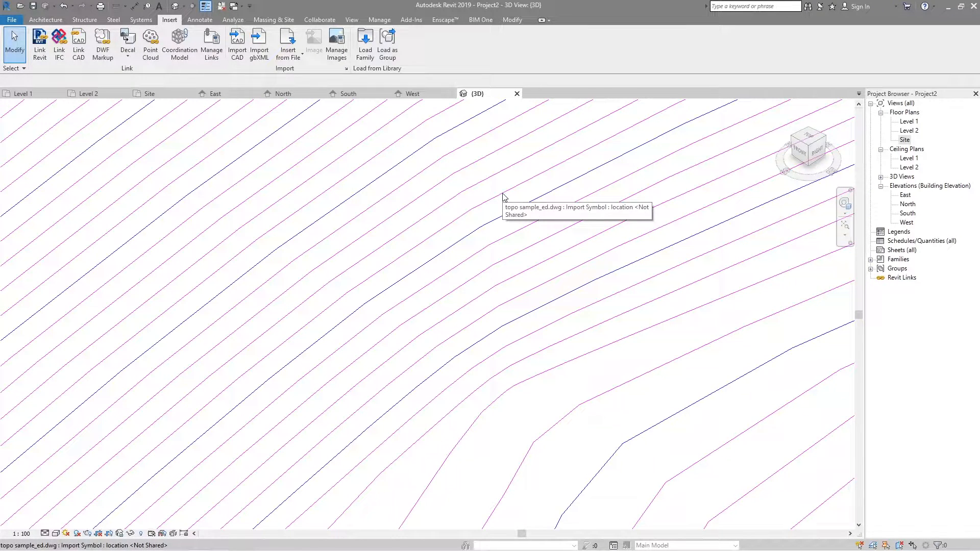
- Return to the Site plan and query a magenta contour line near the import's northeast corner to check its layer
click(149, 95)
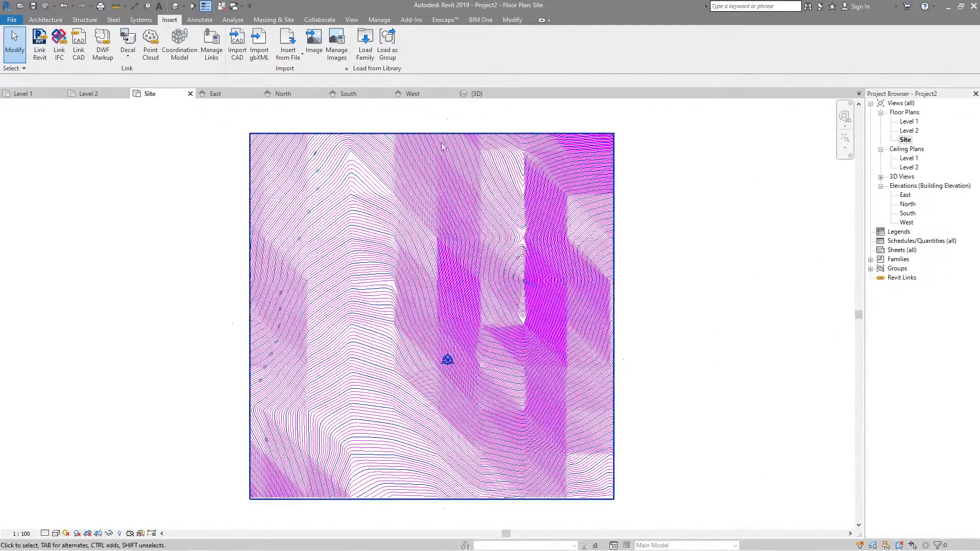
scroll(636, 167, up, 8)
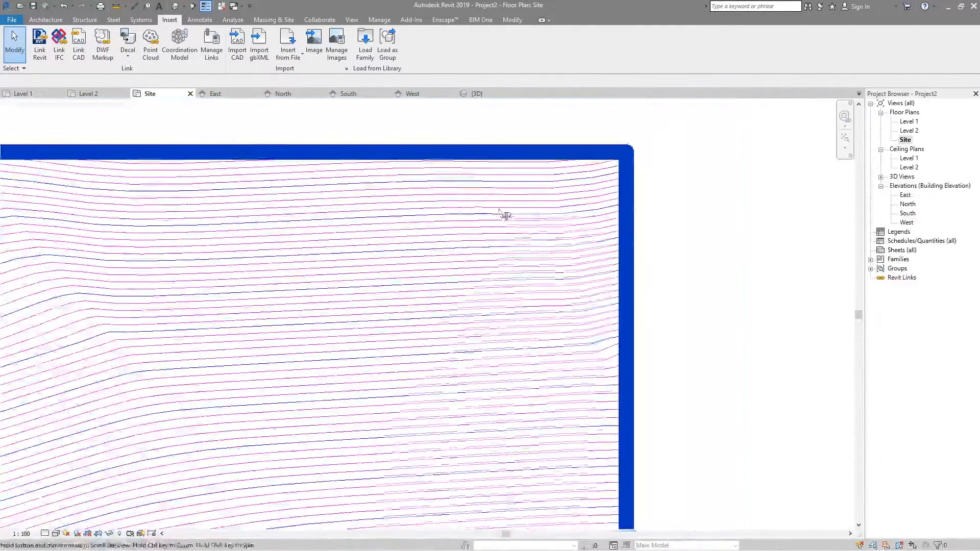
scroll(624, 221, up, 1)
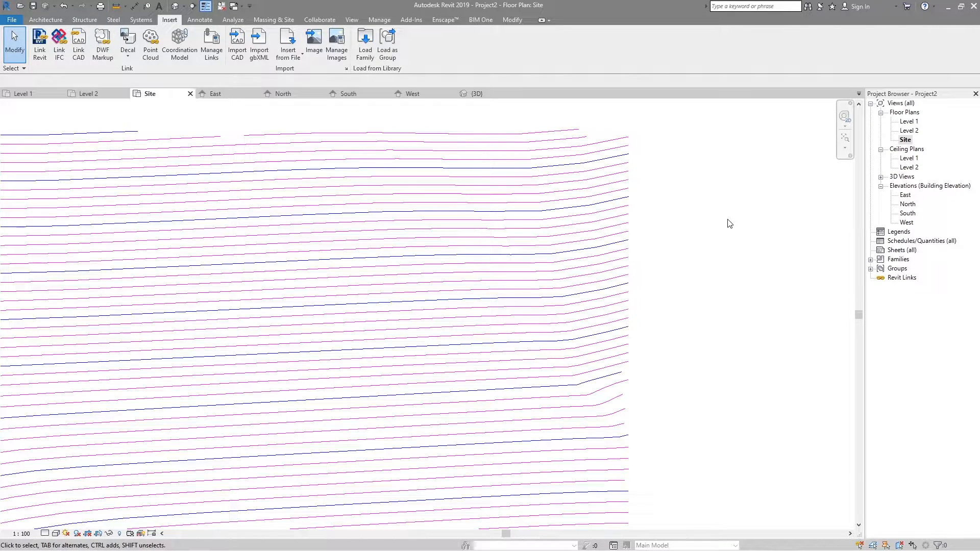
scroll(732, 203, down, 5)
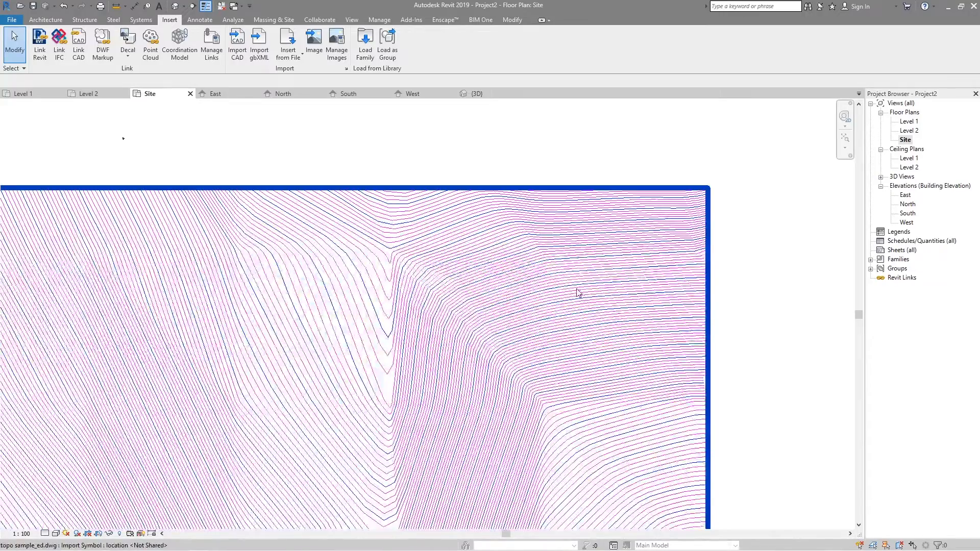
click(577, 291)
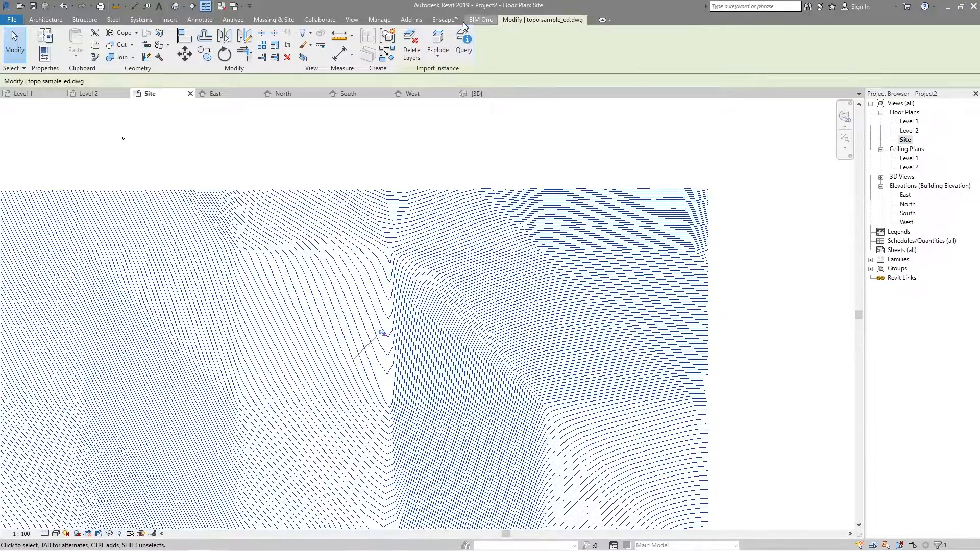
click(464, 53)
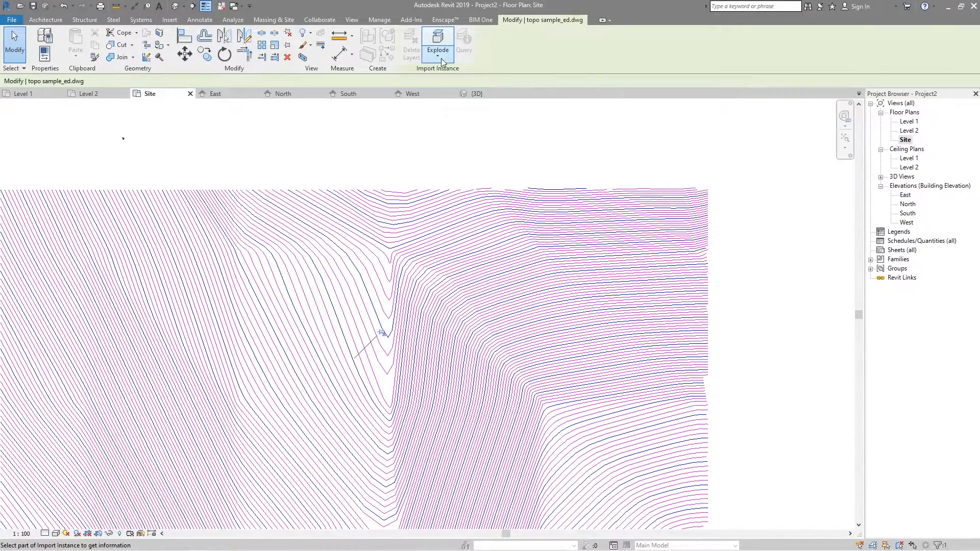
scroll(638, 169, up, 3)
scroll(659, 216, up, 2)
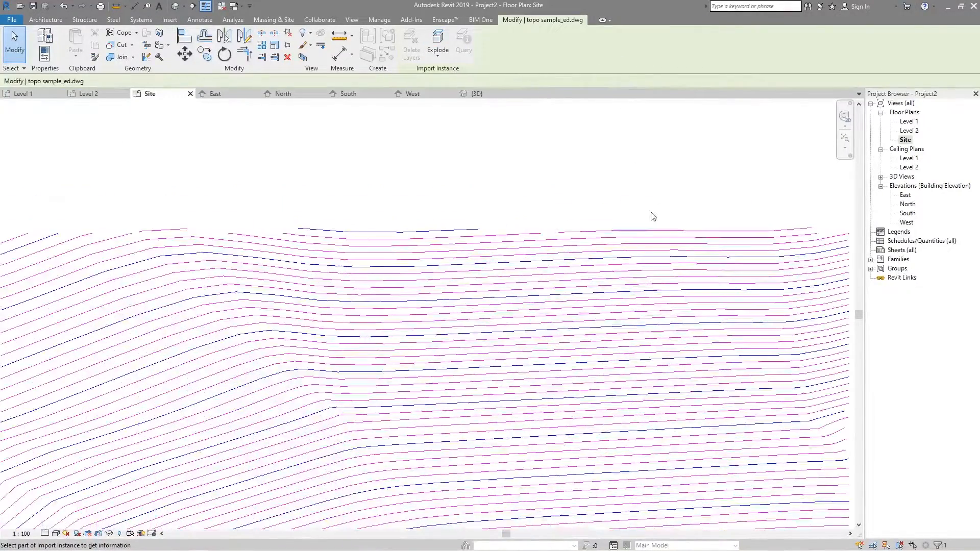
middle_drag(617, 254, 392, 202)
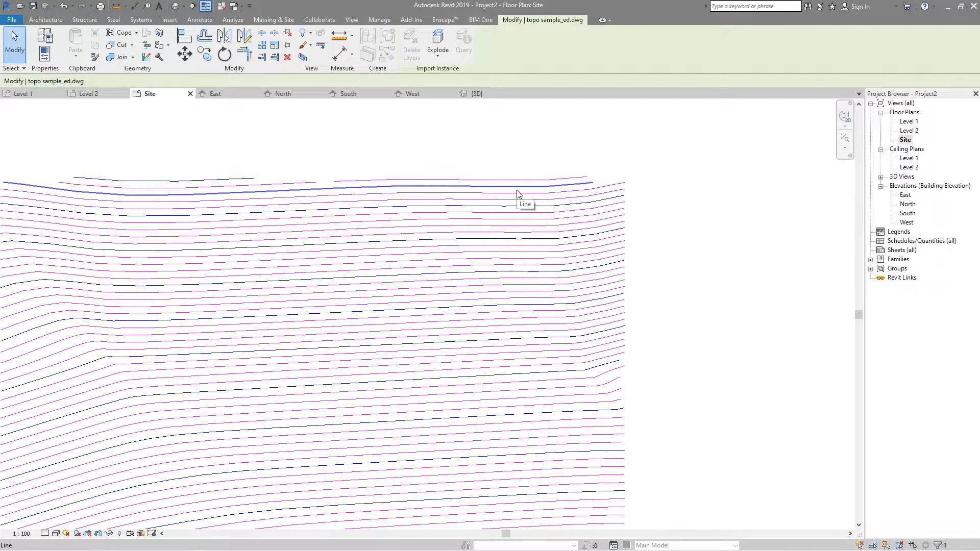
click(517, 194)
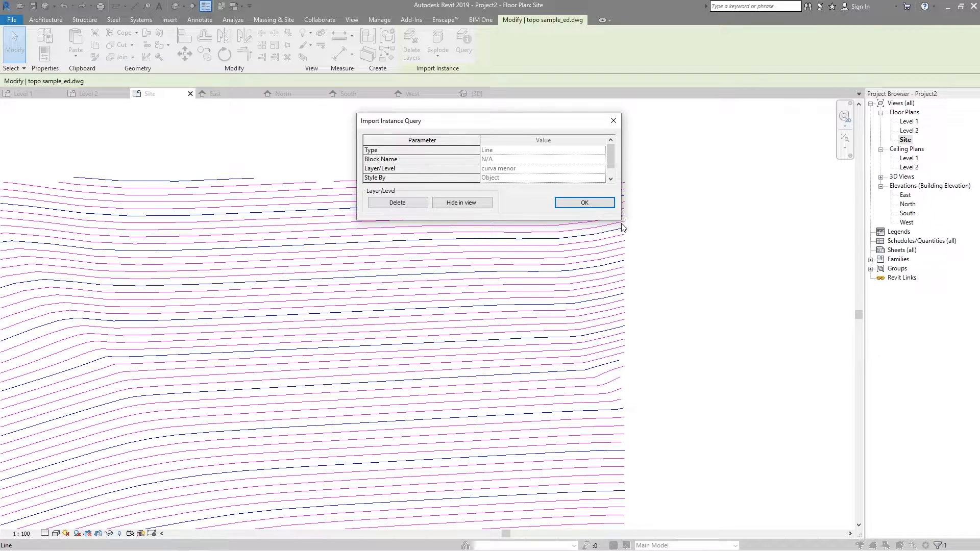
mouse_move(610, 157)
mouse_down()
mouse_move(612, 168)
mouse_move(614, 142)
mouse_up()
drag(508, 128, 548, 127)
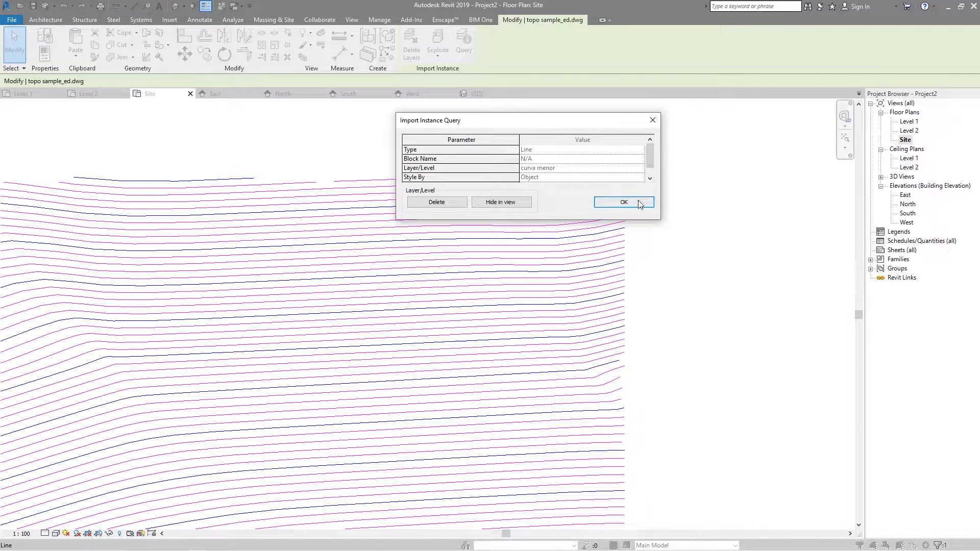
click(638, 200)
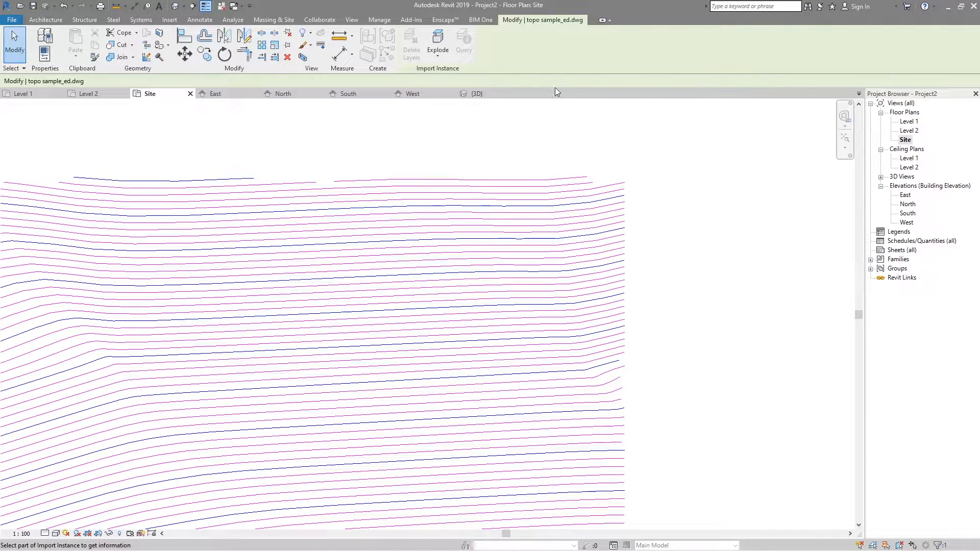
- Query a blue contour line of the imported drawing to check which layer it belongs to
click(583, 207)
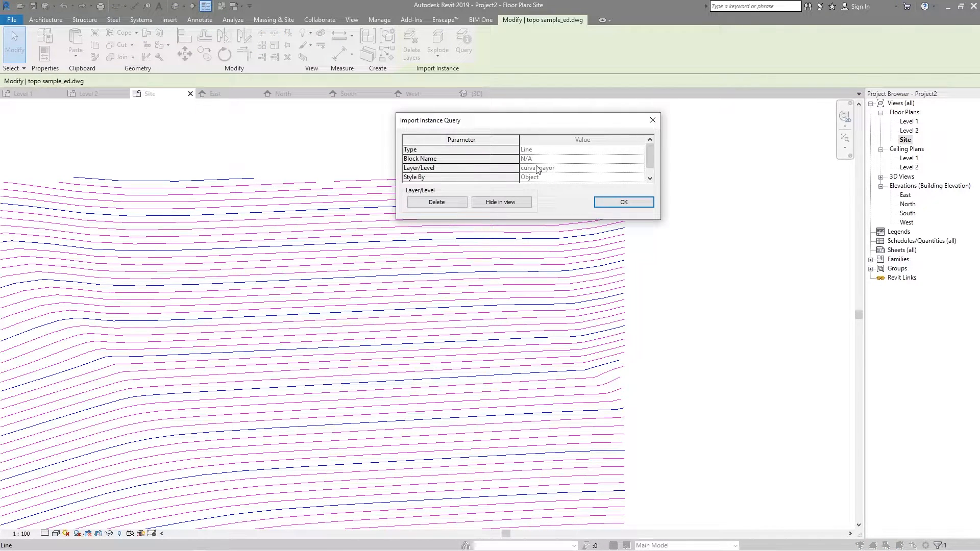
click(647, 176)
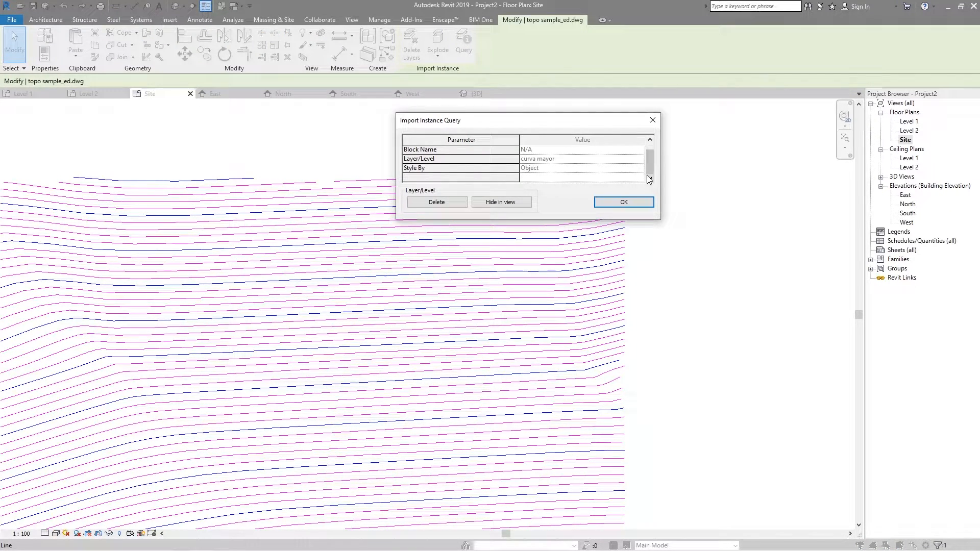
click(623, 203)
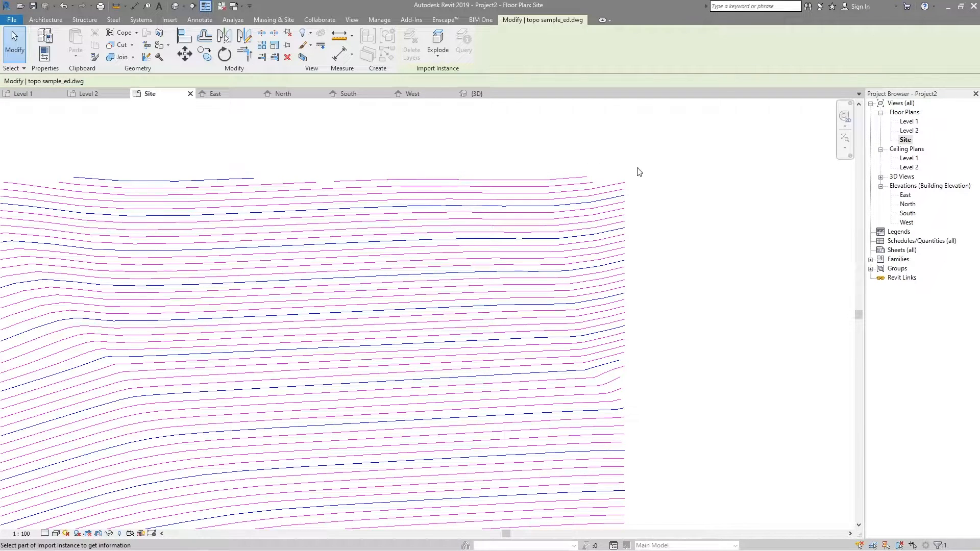
- Delete the curva menor layer from the imported topo sample_ed.dwg by querying one of its magenta contour lines
click(530, 181)
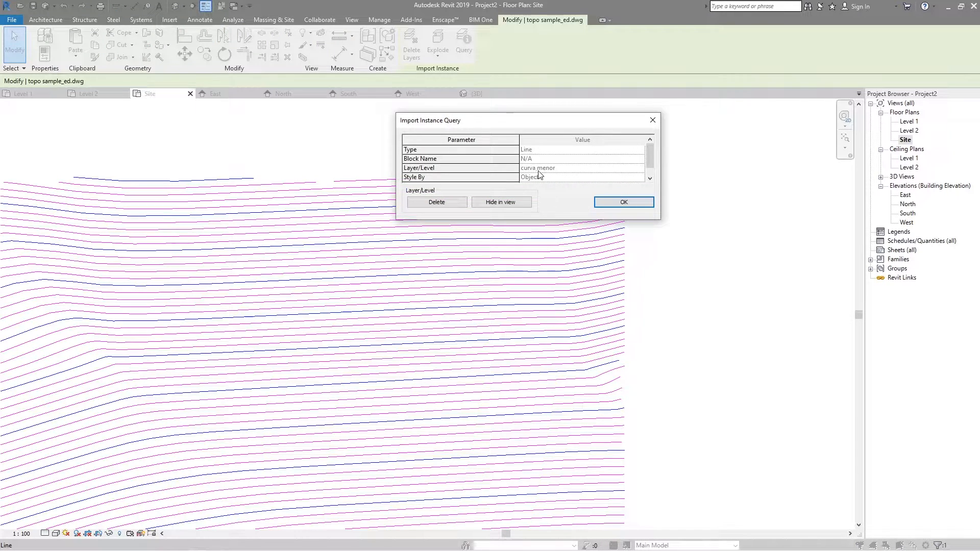
click(437, 203)
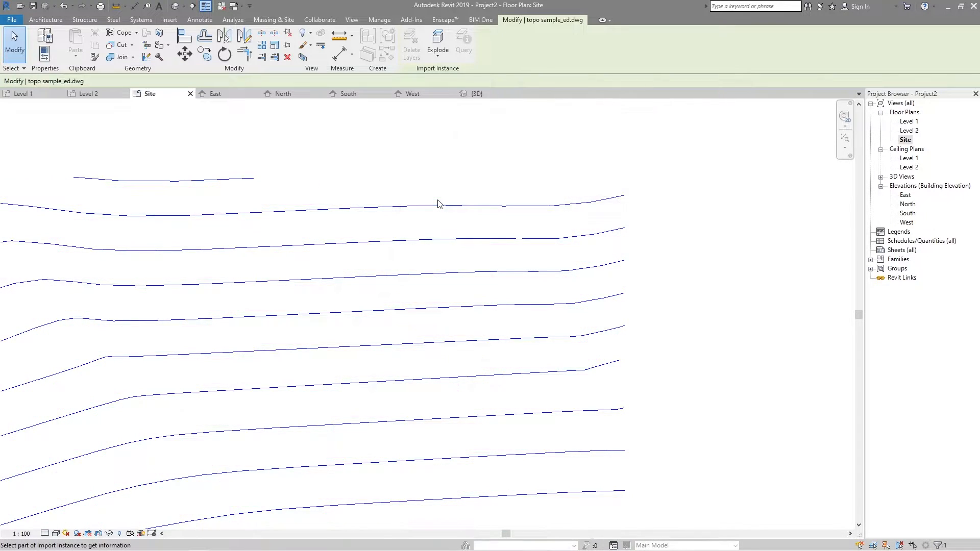
scroll(737, 345, down, 5)
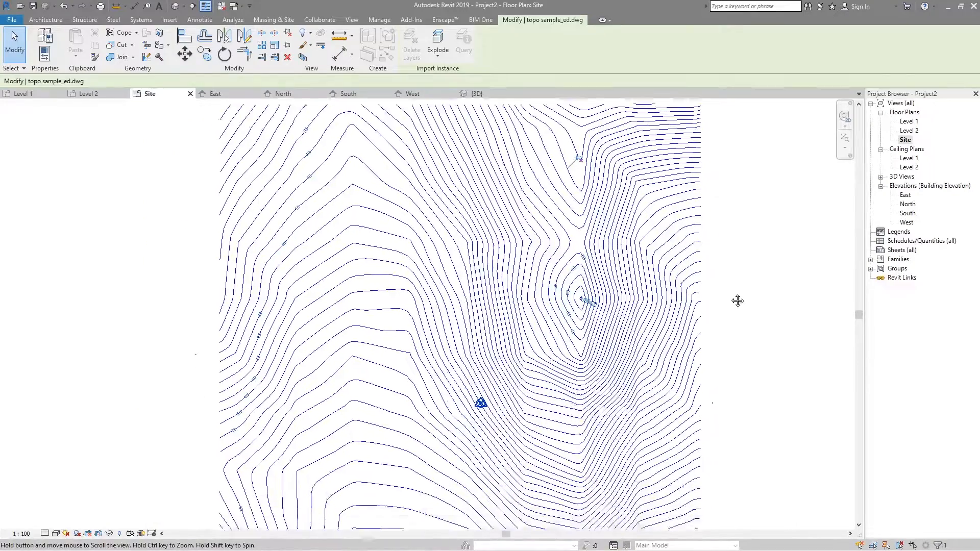
click(781, 271)
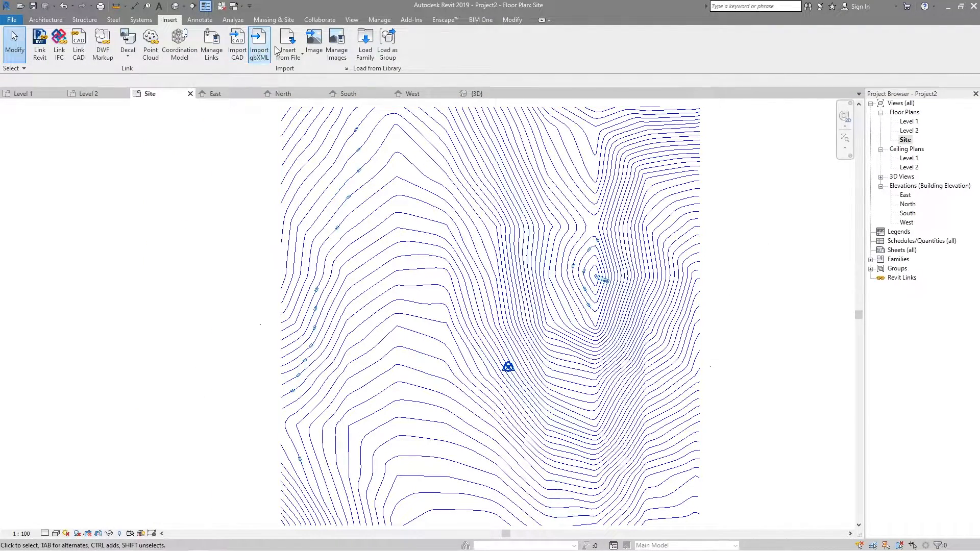
- Start a toposurface created from an import instance, using the topo sample_ed.dwg contours as its source
click(282, 21)
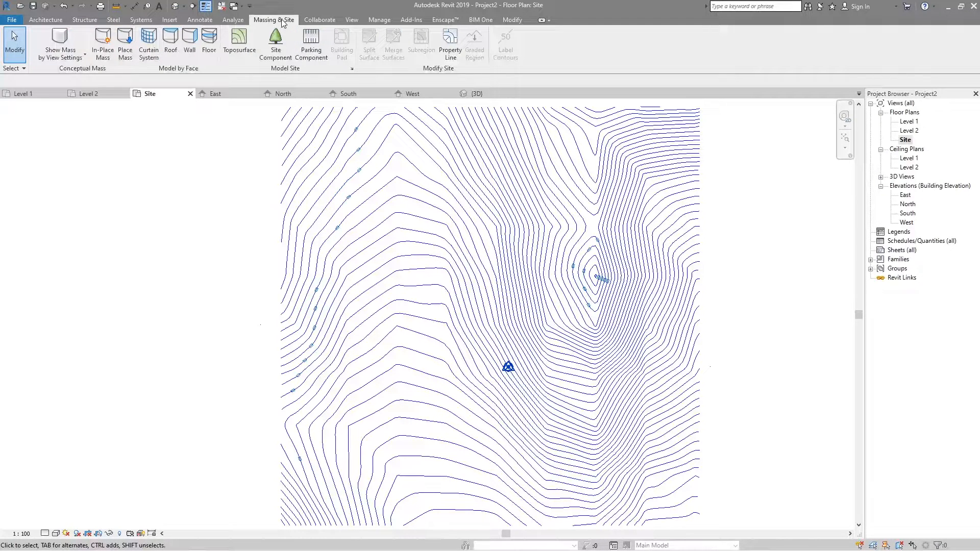
click(238, 51)
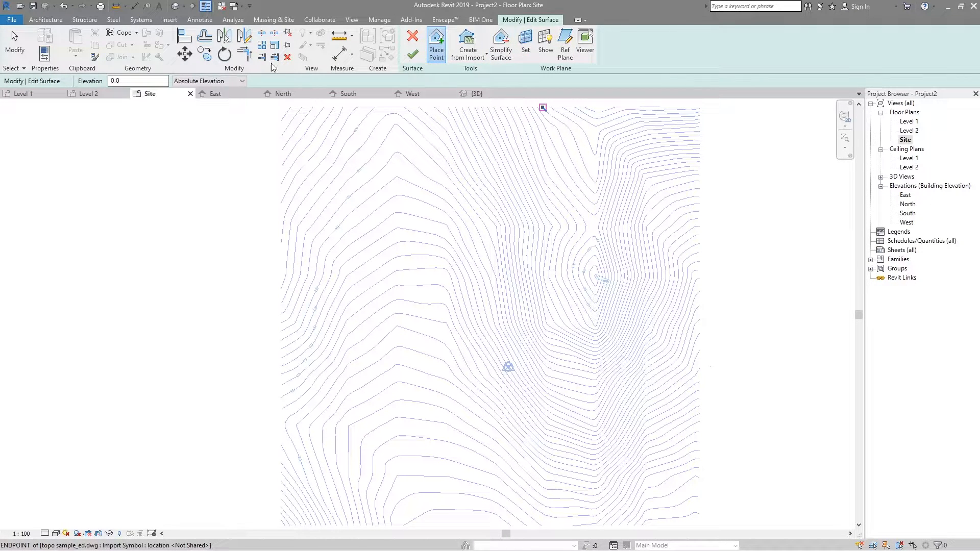
click(479, 59)
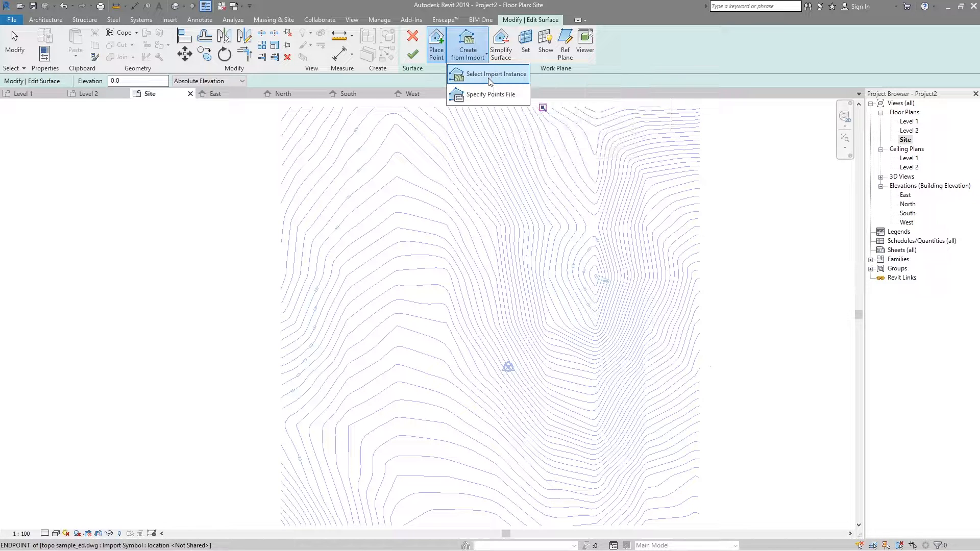
click(489, 76)
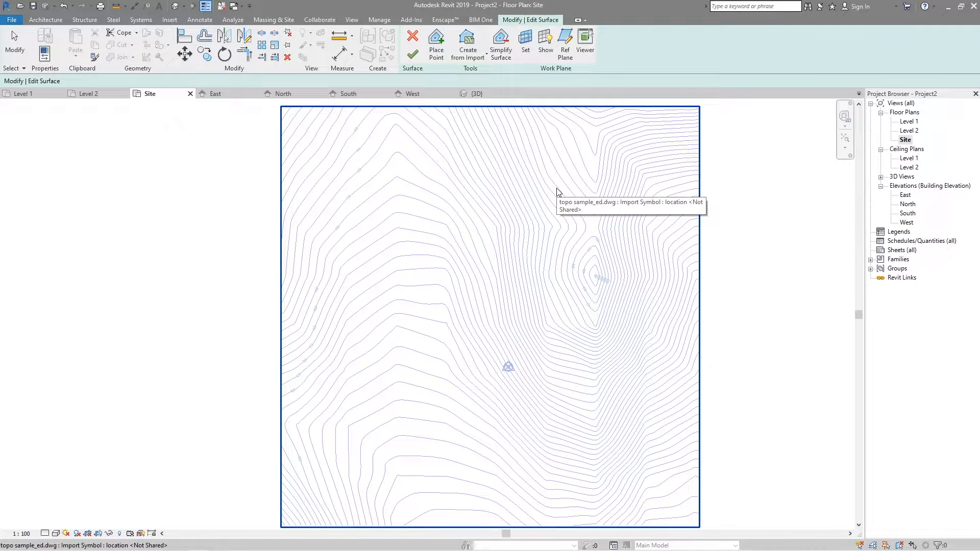
click(557, 192)
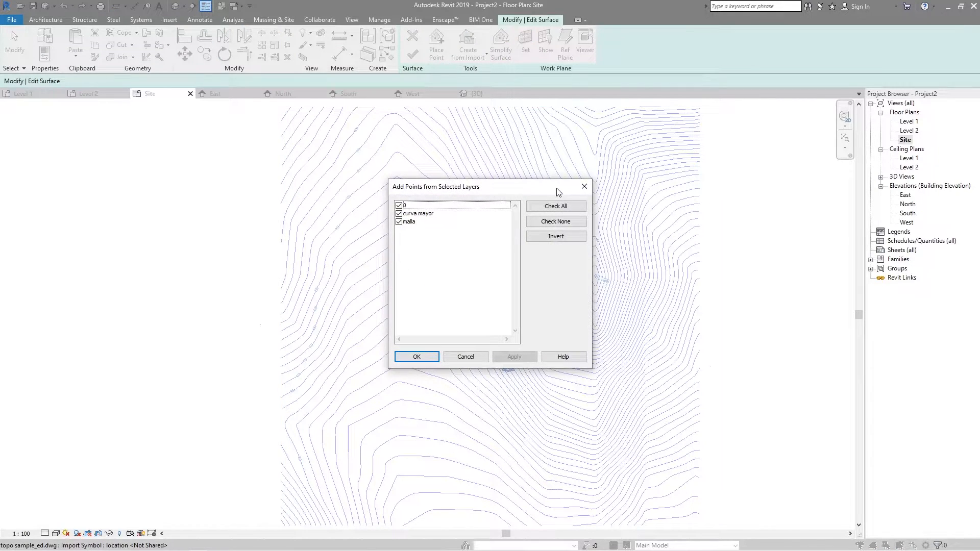
- Generate the surface points from only the curva mayor layer, excluding layers 0 and malla, and finish the toposurface
drag(443, 190, 524, 186)
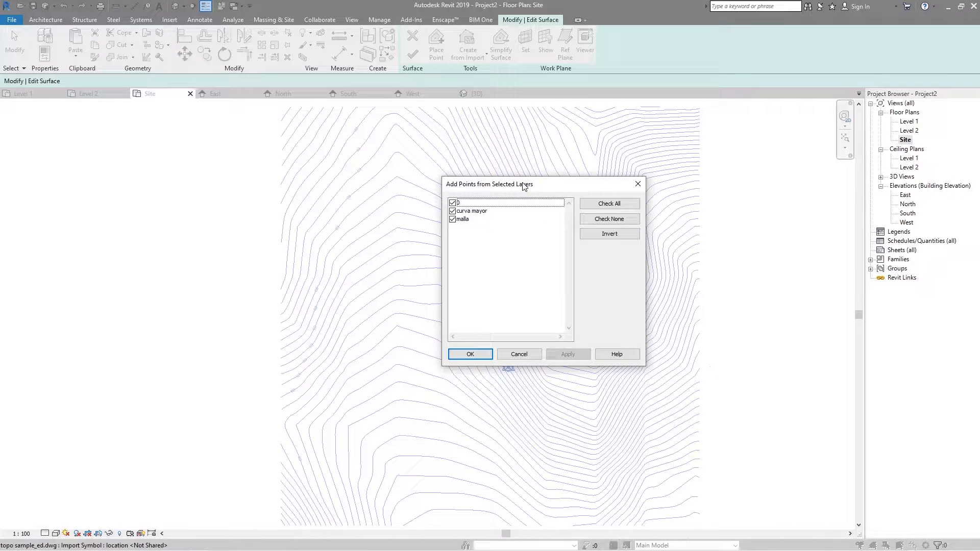
click(452, 203)
click(453, 220)
click(490, 210)
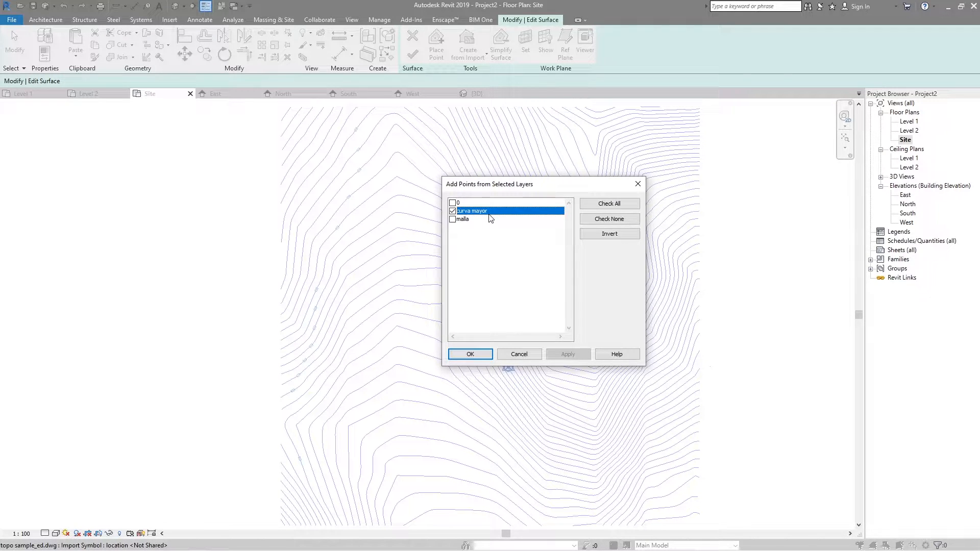
click(480, 357)
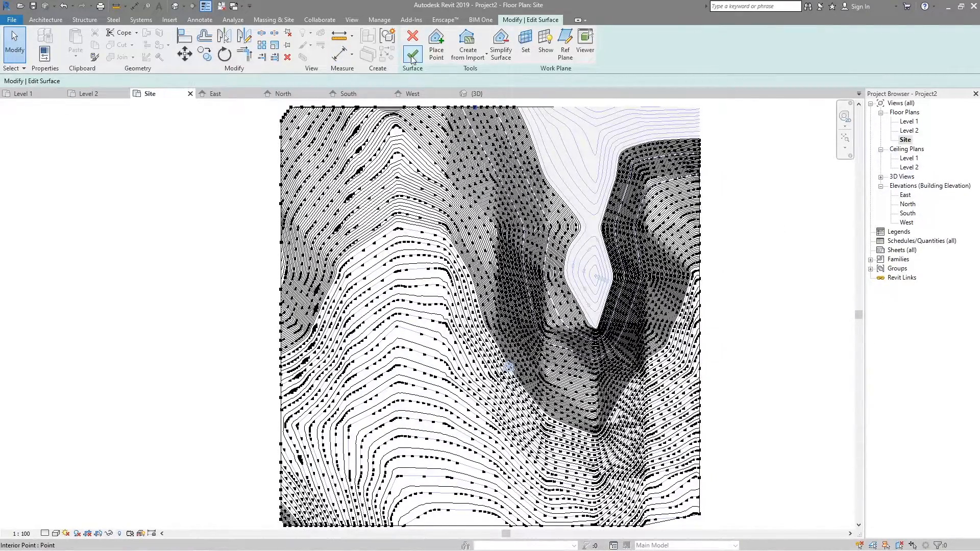
click(413, 55)
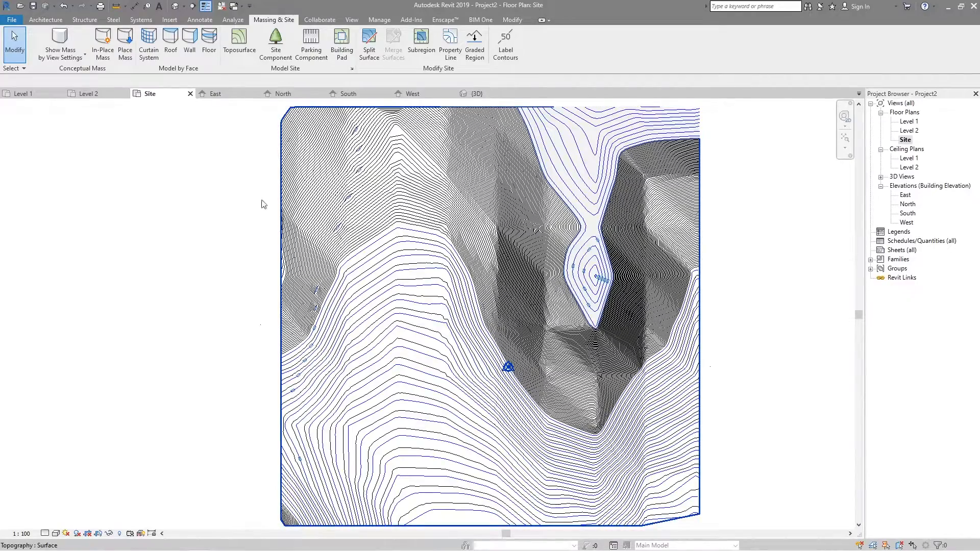
- Open the default 3D view and set its visual style to Shaded to display the new toposurface
click(174, 6)
middle_click(283, 255)
middle_click(283, 255)
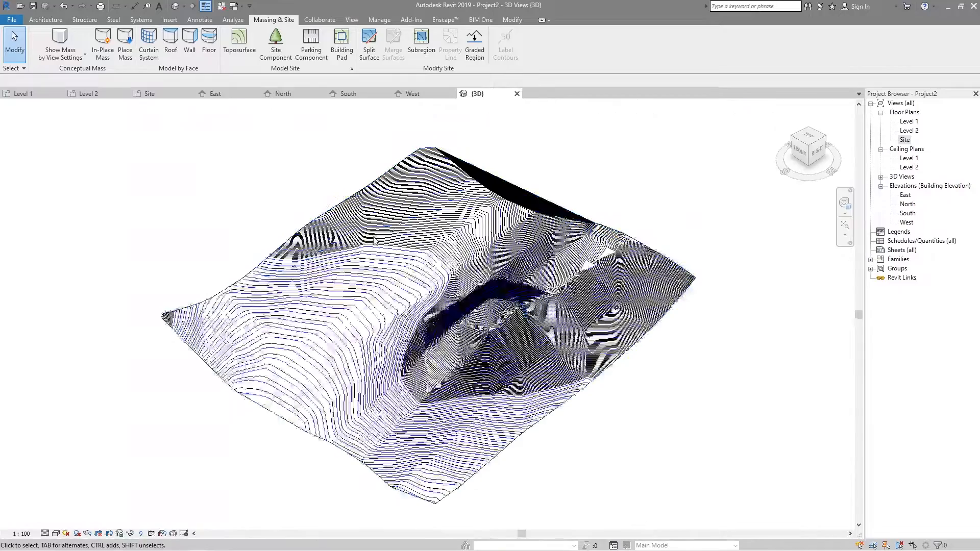
scroll(485, 388, up, 1)
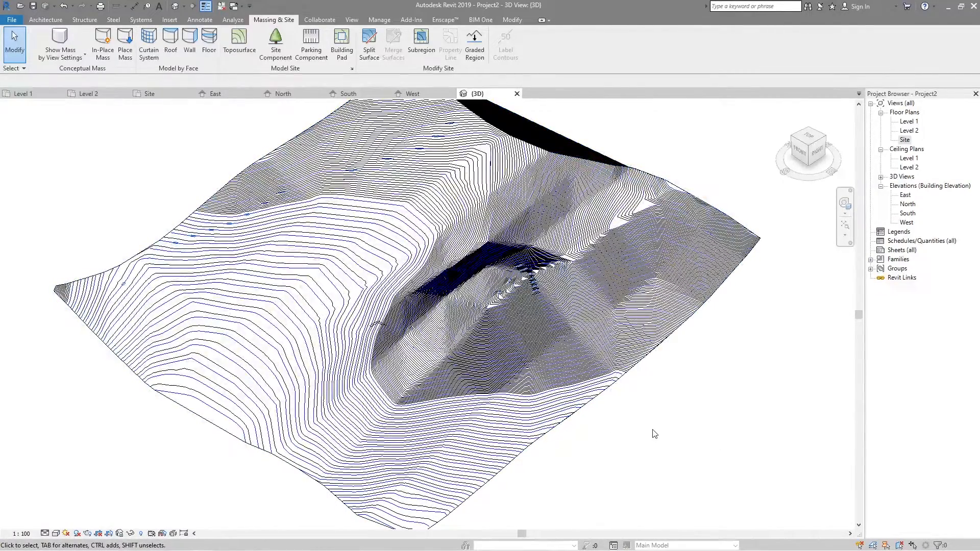
click(56, 533)
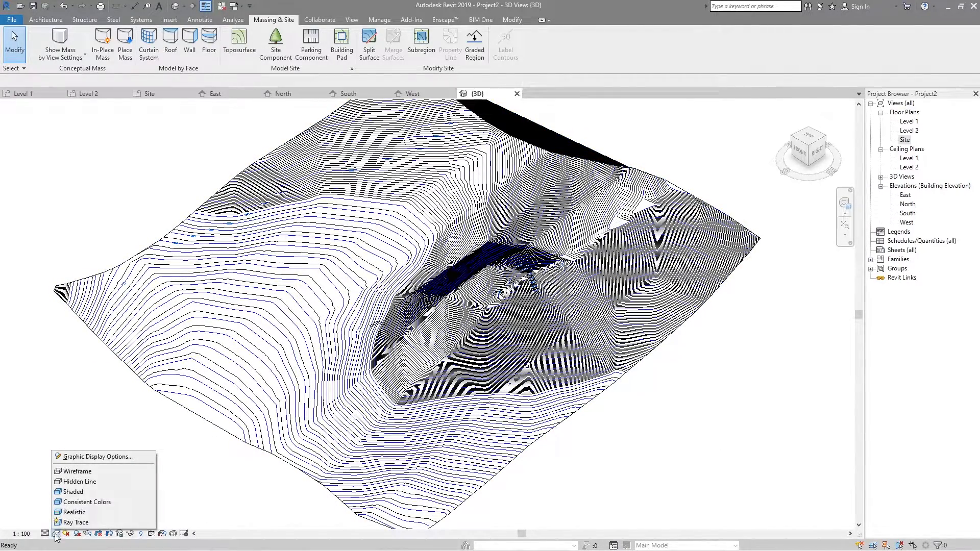
click(99, 492)
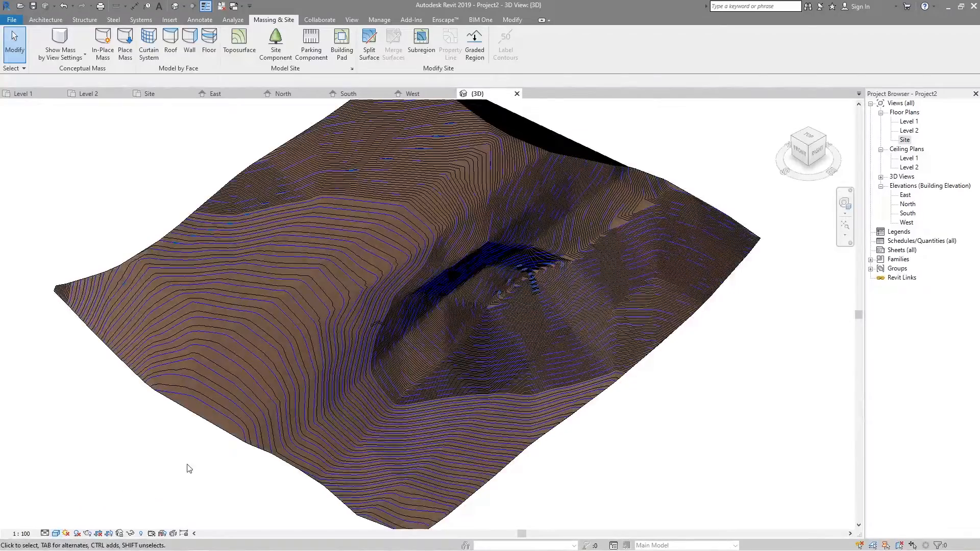
- Hide the imported topo sample_ed.dwg contours in the 3D view and inspect the remaining toposurface from several sides
scroll(423, 292, up, 5)
scroll(425, 290, down, 4)
middle_drag(438, 308, 426, 362)
scroll(455, 316, up, 2)
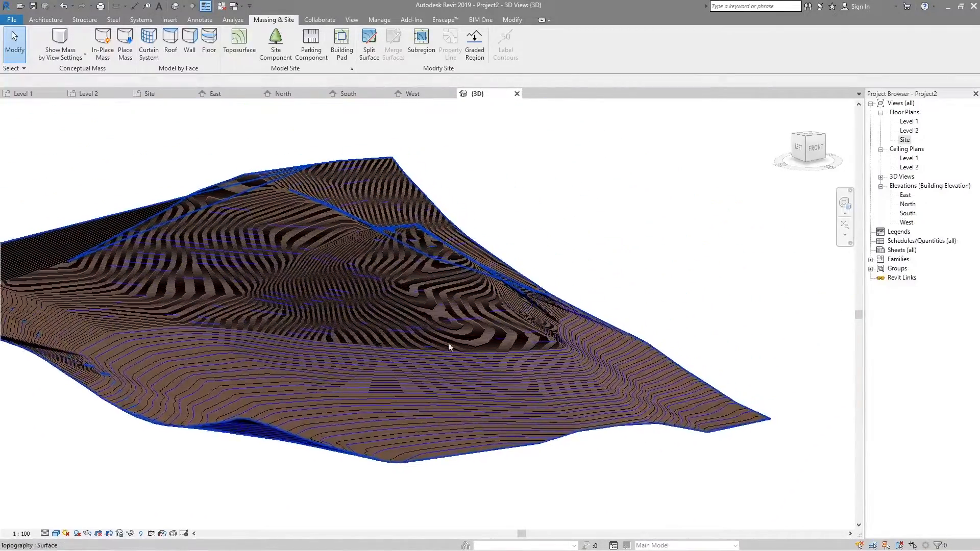
click(456, 291)
key(Tab)
key(Tab)
key(Tab)
click(456, 291)
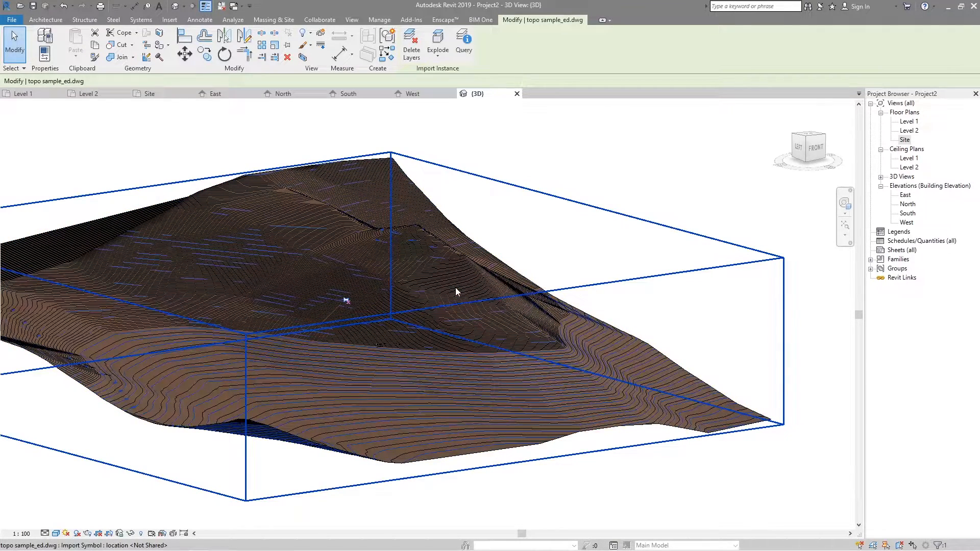
right_click(456, 291)
mouse_move(528, 349)
click(619, 347)
shift+middle_drag(602, 335, 444, 328)
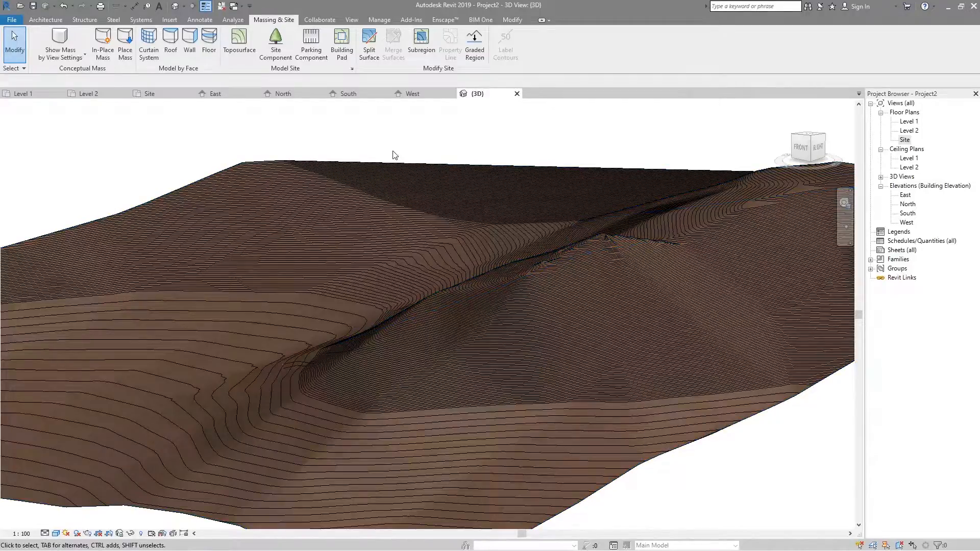
shift+middle_drag(339, 248, 450, 337)
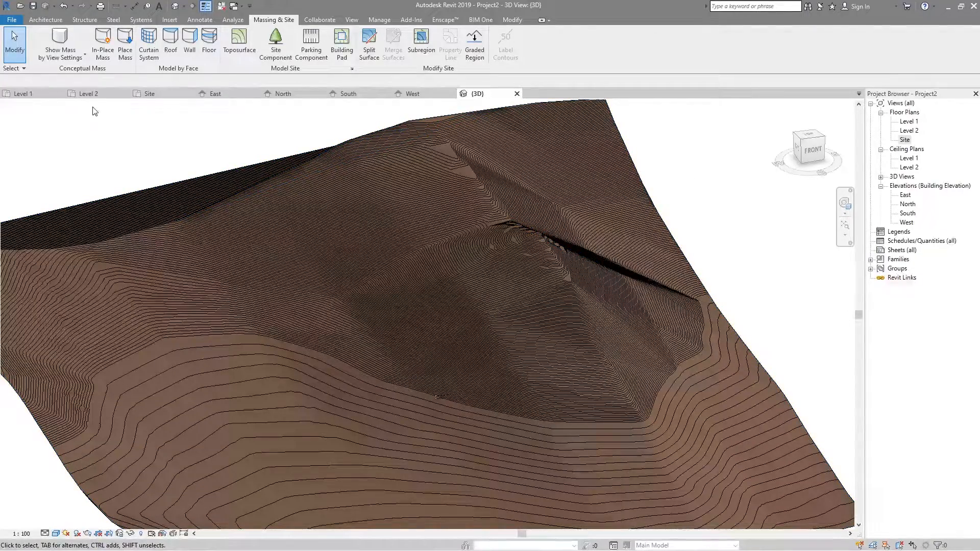
- Create a new project based on the Architectural Template
click(36, 94)
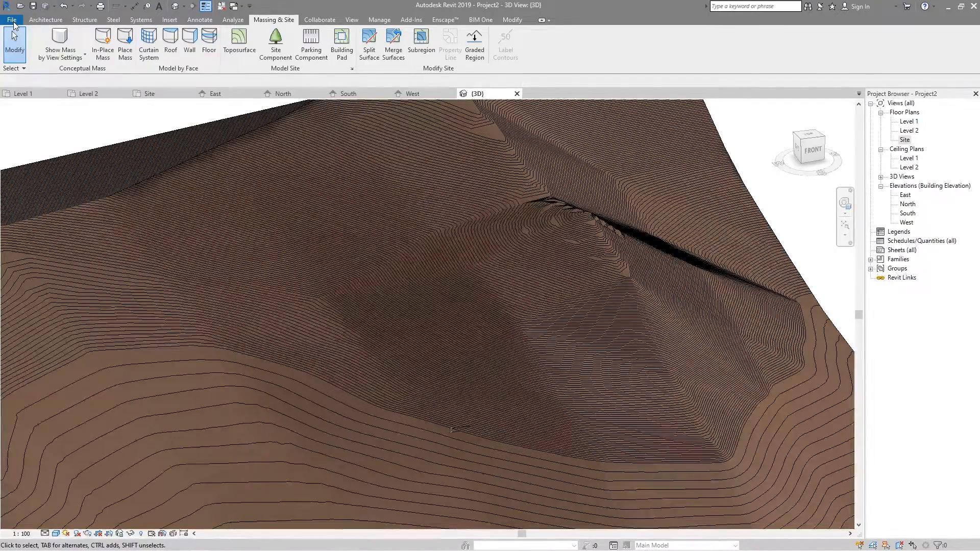
click(12, 20)
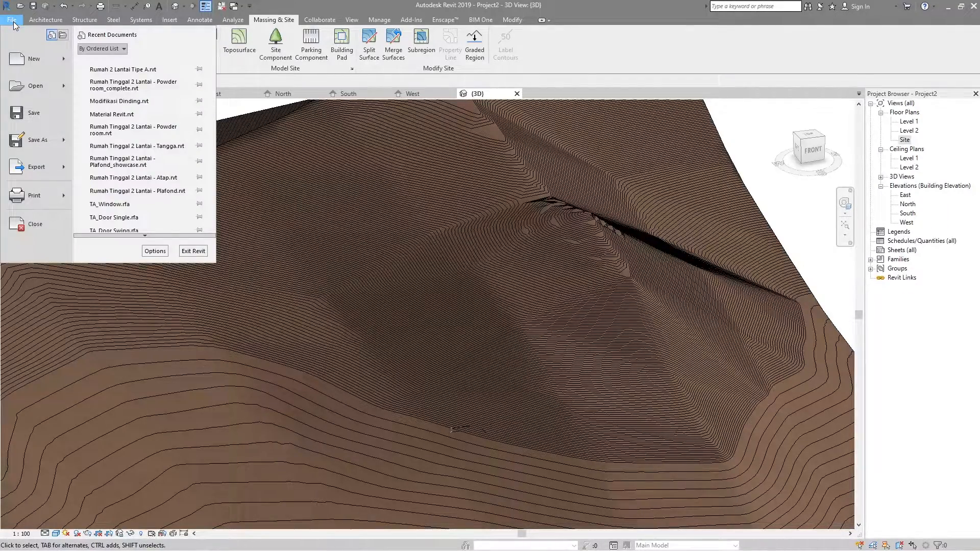
click(45, 54)
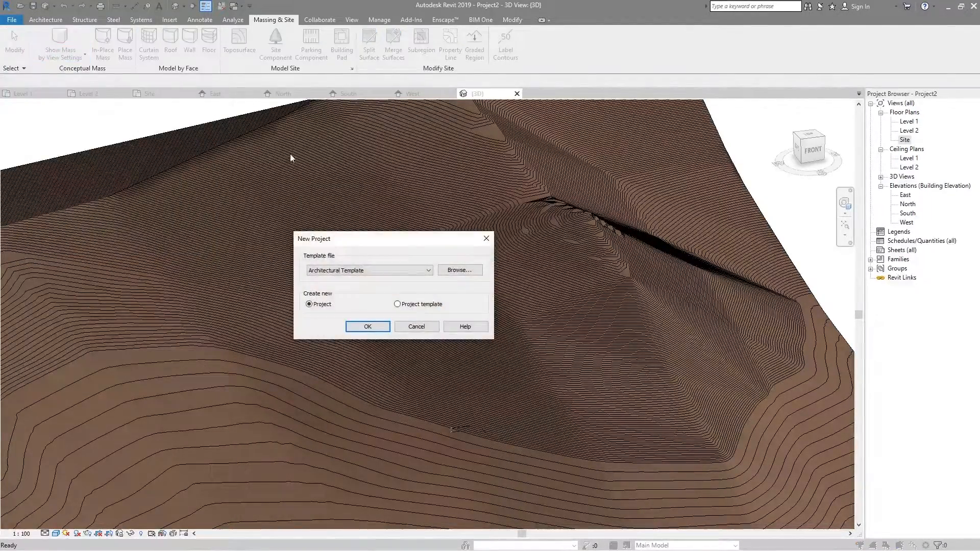
click(364, 322)
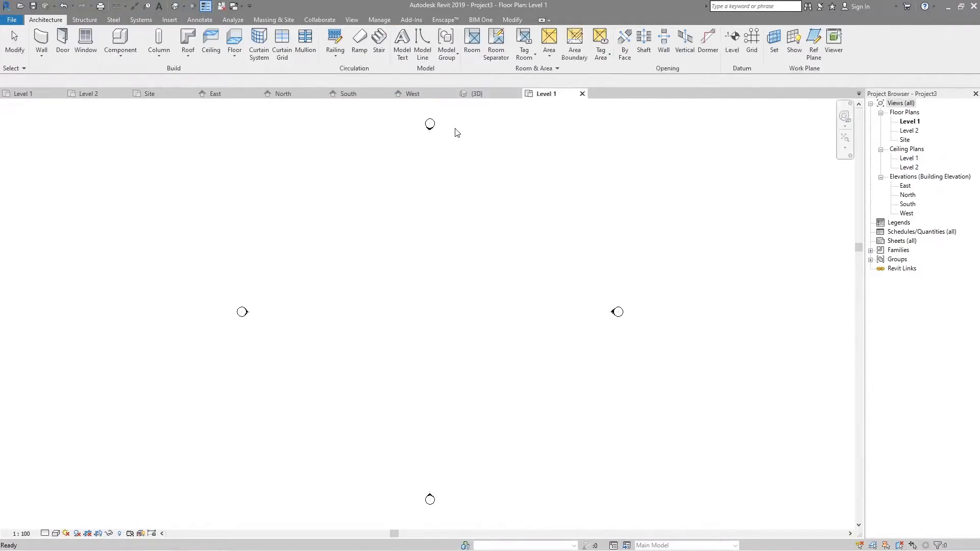
- Draw a rectangle of detail lines, about 26000 by 33000 mm, between the elevation markers in the Level 1 floor plan
scroll(457, 330, down, 2)
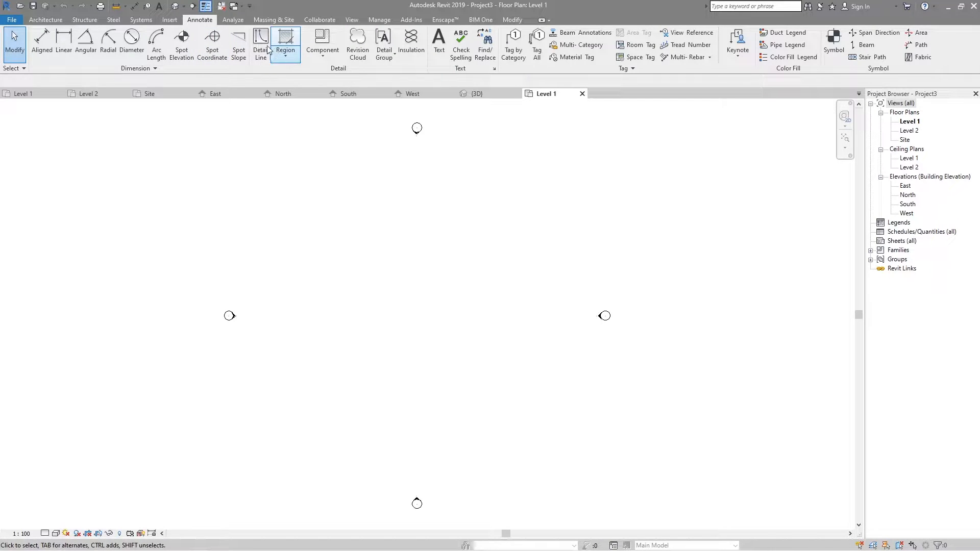
click(264, 44)
click(419, 33)
click(344, 174)
click(538, 420)
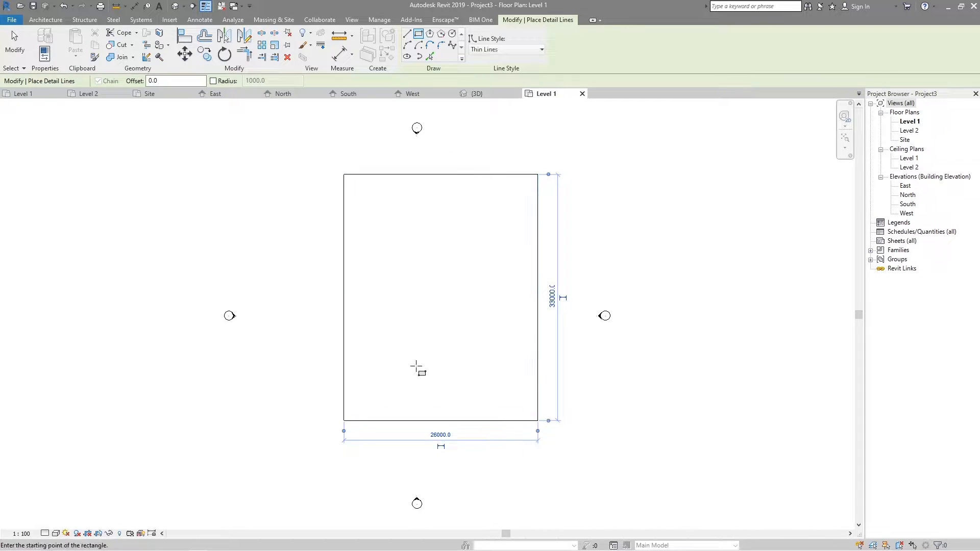
- Set the rectangle's horizontal length to 50000 mm and its vertical length to 100000 mm
click(440, 435)
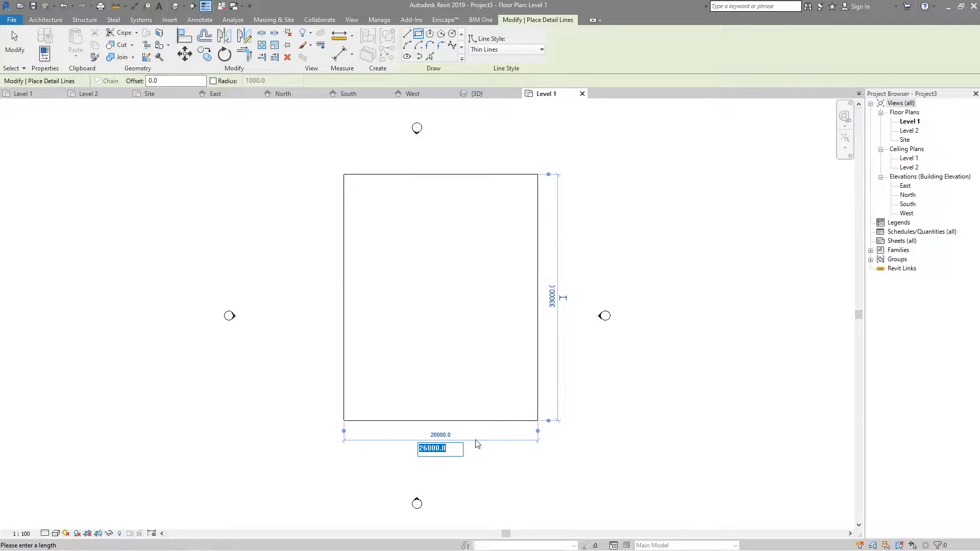
text(500)
key(Return)
click(731, 296)
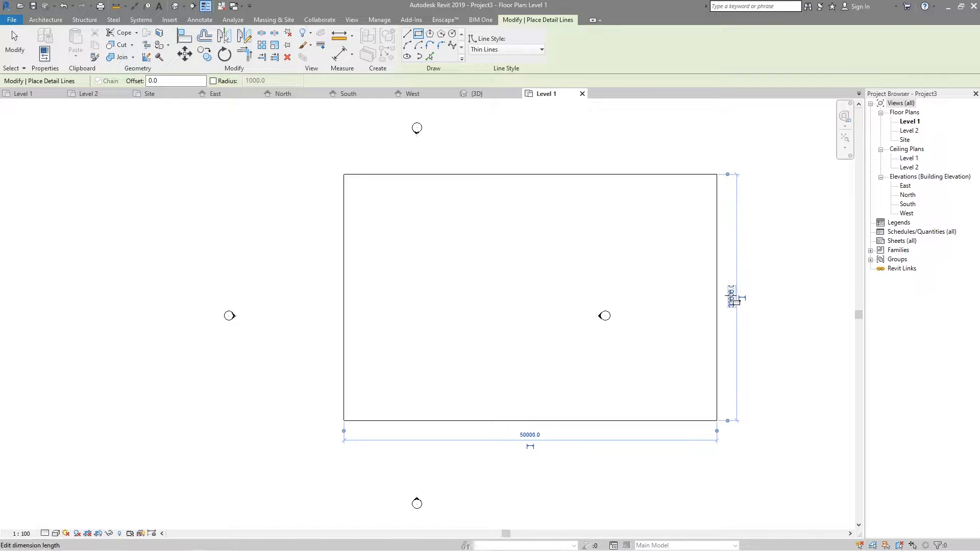
text(10)
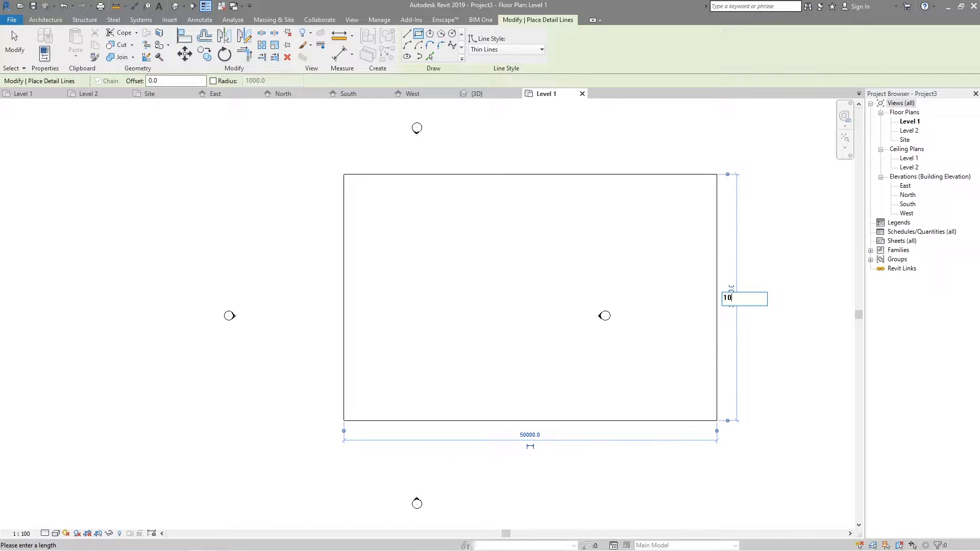
text(0000)
key(Return)
scroll(678, 343, down, 2)
middle_drag(706, 312, 580, 337)
key(Escape)
key(Escape)
- Move the east elevation marker out of the rectangle, beyond its right-hand edge
drag(471, 339, 663, 392)
drag(509, 352, 654, 352)
drag(488, 330, 571, 372)
click(557, 373)
drag(467, 330, 598, 378)
key(m)
key(v)
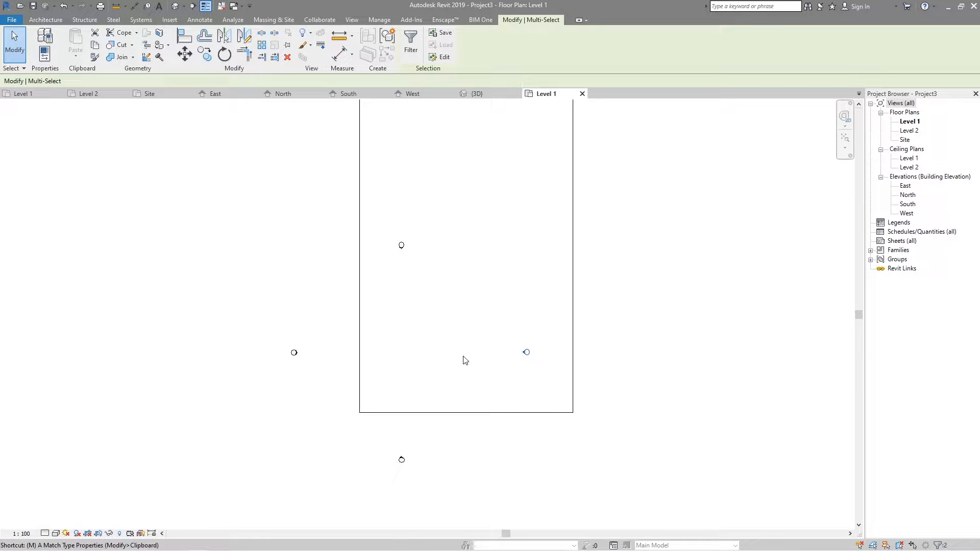
click(431, 350)
click(618, 337)
- Move the north elevation marker upward, away from the inside of the rectangle
scroll(489, 257, down, 1)
middle_drag(495, 271, 493, 339)
drag(323, 277, 478, 354)
key(m)
key(v)
click(450, 346)
scroll(517, 291, down, 1)
middle_drag(517, 291, 483, 410)
click(452, 248)
- Copy the detail-line rectangle into the Site floor plan, placing its lower-left corner just outside the project base point
click(524, 407)
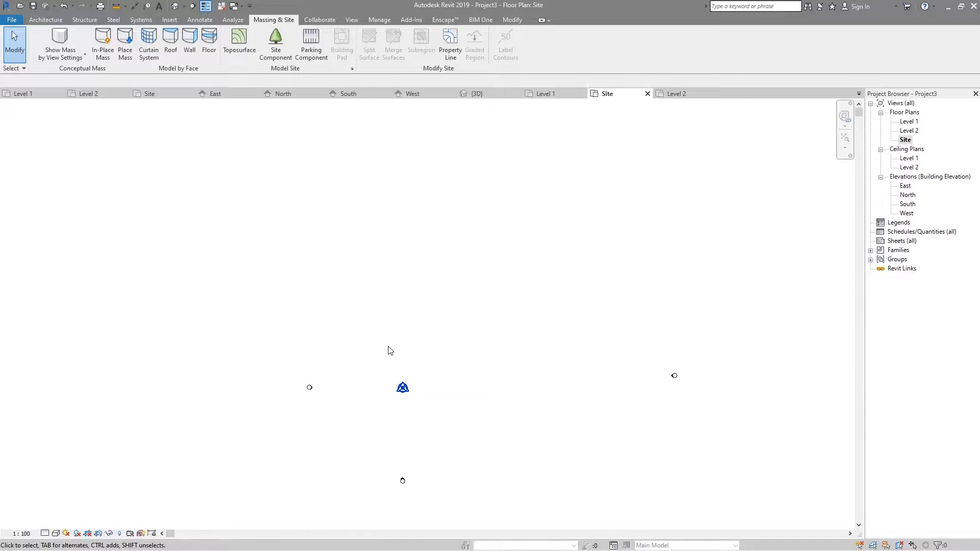
key(m)
key(v)
click(367, 443)
click(376, 406)
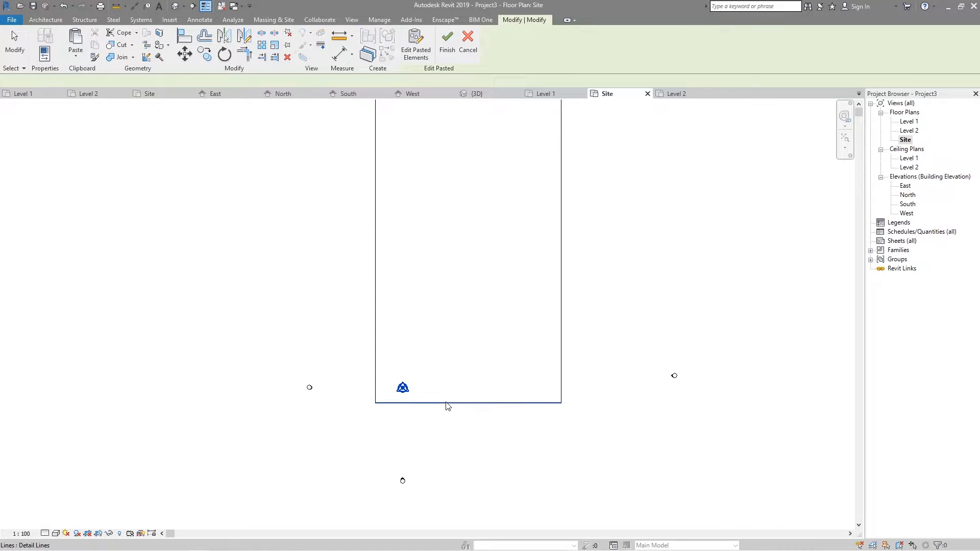
scroll(419, 351, down, 2)
click(416, 344)
scroll(405, 418, up, 3)
scroll(341, 398, up, 1)
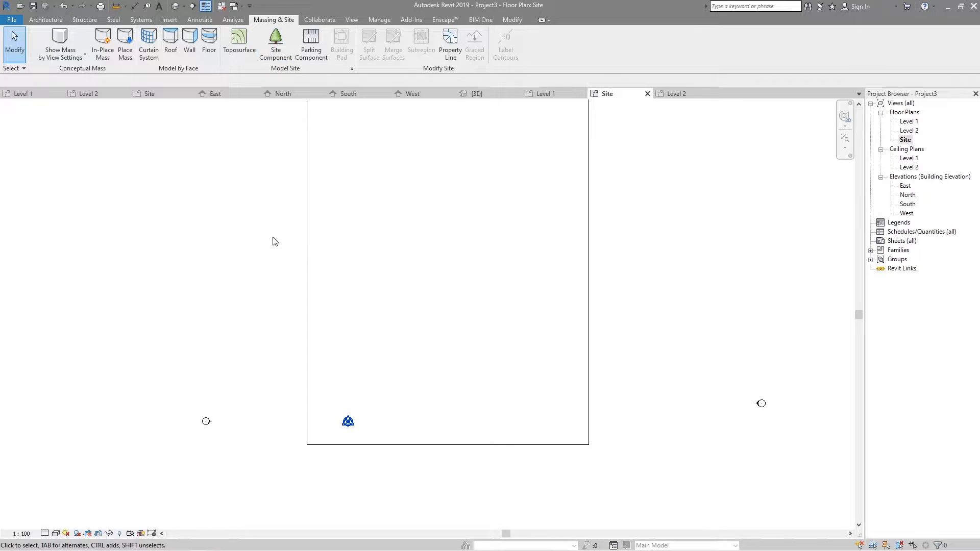
- Start a toposurface and place a row of points at absolute elevation 0 along the rectangle's lower edge
click(239, 40)
click(440, 39)
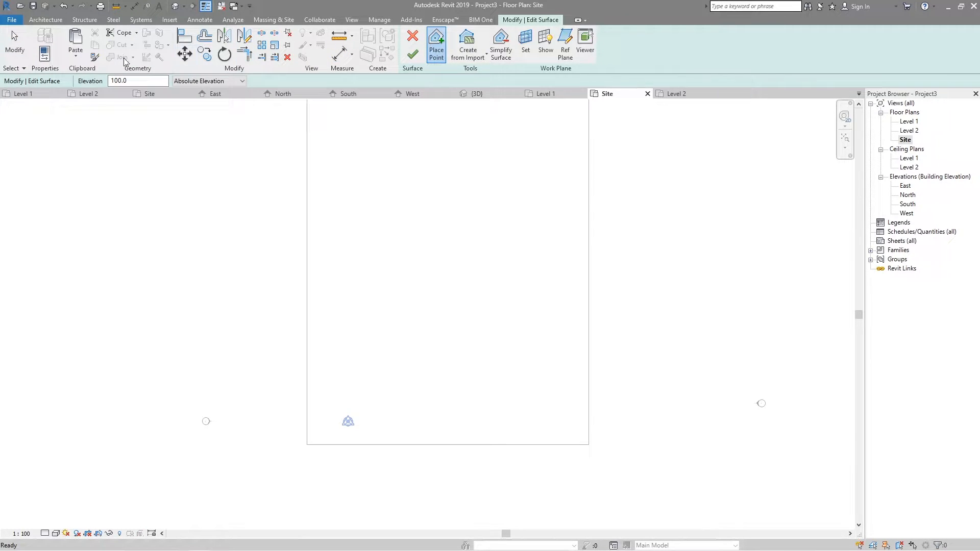
drag(136, 81, 77, 92)
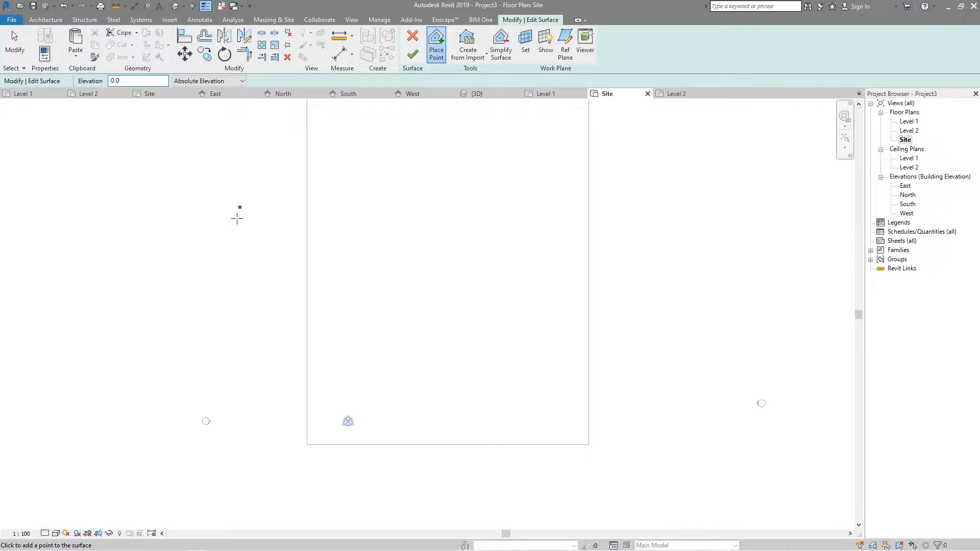
click(275, 446)
click(332, 455)
click(395, 445)
click(442, 463)
click(507, 452)
click(519, 454)
click(548, 466)
click(609, 457)
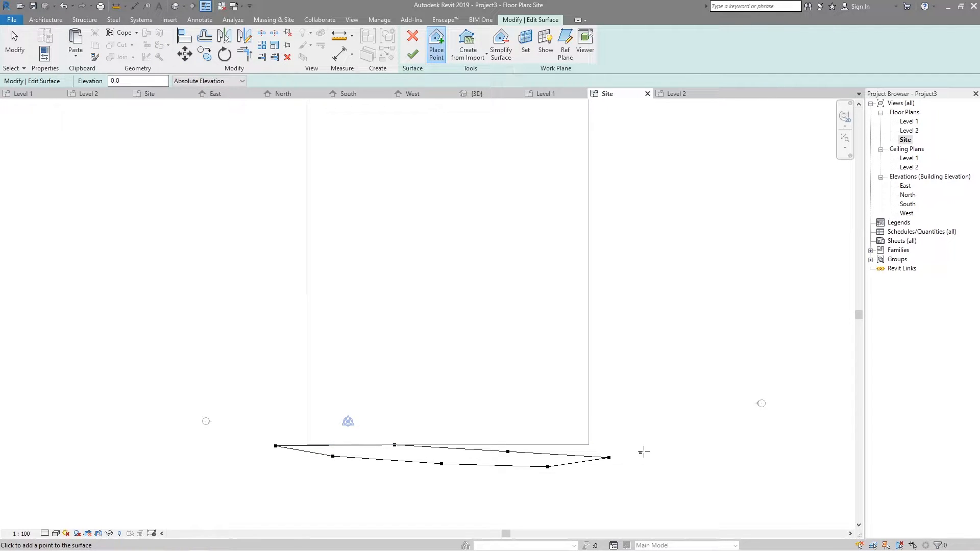
click(659, 448)
- Place a second, irregular row of surface points at elevation 500 just above the first row
click(138, 80)
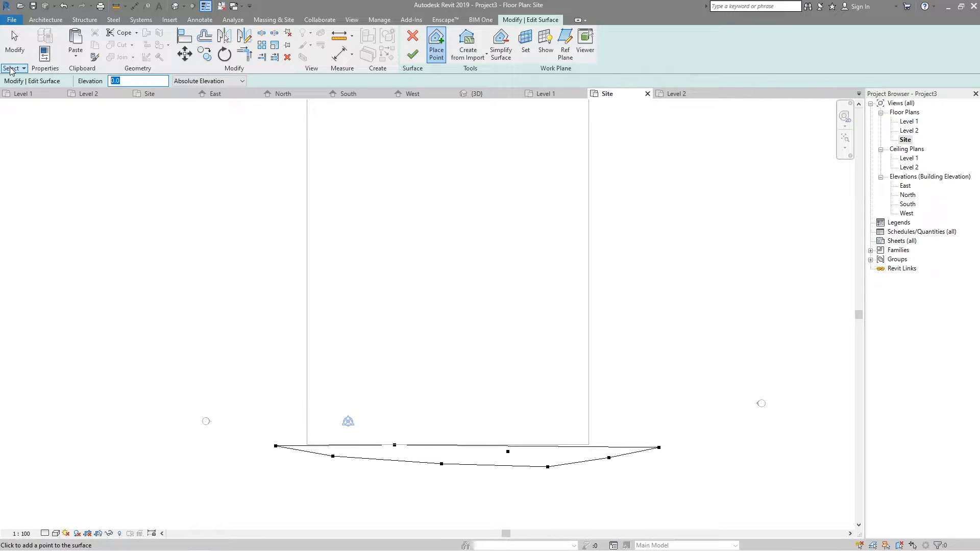
text(50)
click(71, 233)
click(283, 410)
click(317, 425)
click(385, 434)
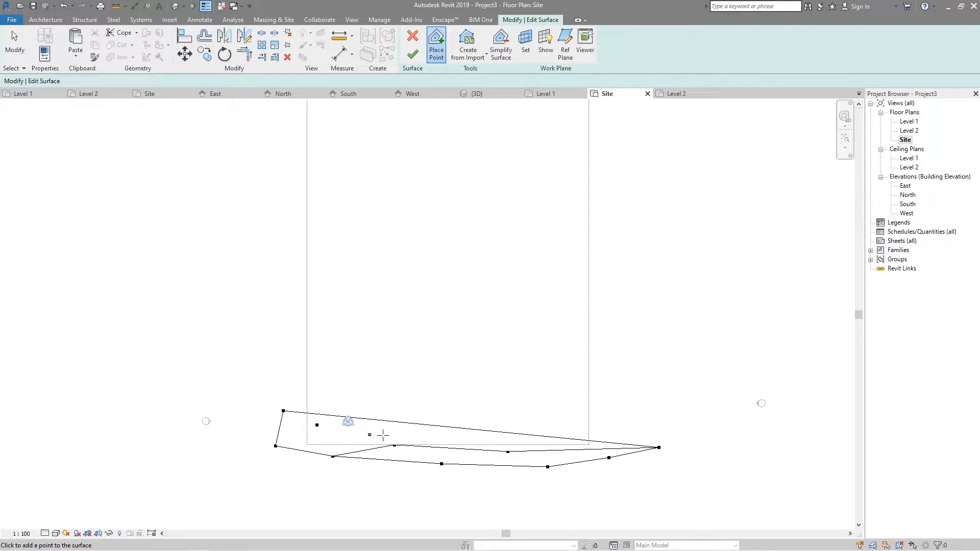
click(419, 411)
click(497, 408)
click(537, 424)
click(594, 393)
click(633, 416)
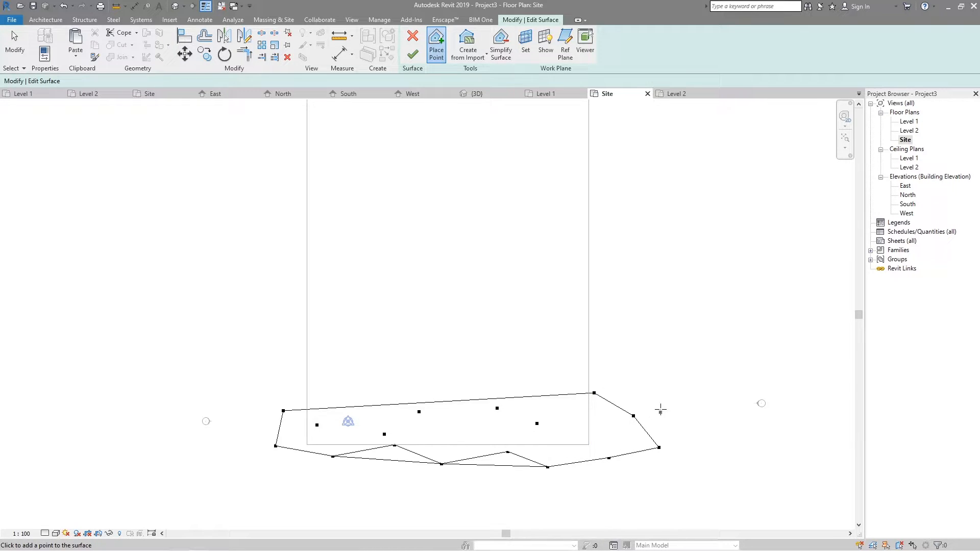
click(644, 381)
click(286, 184)
- Place an uneven row of surface points at elevation 1000 across the rectangle, above the 500 row
drag(145, 82, 42, 72)
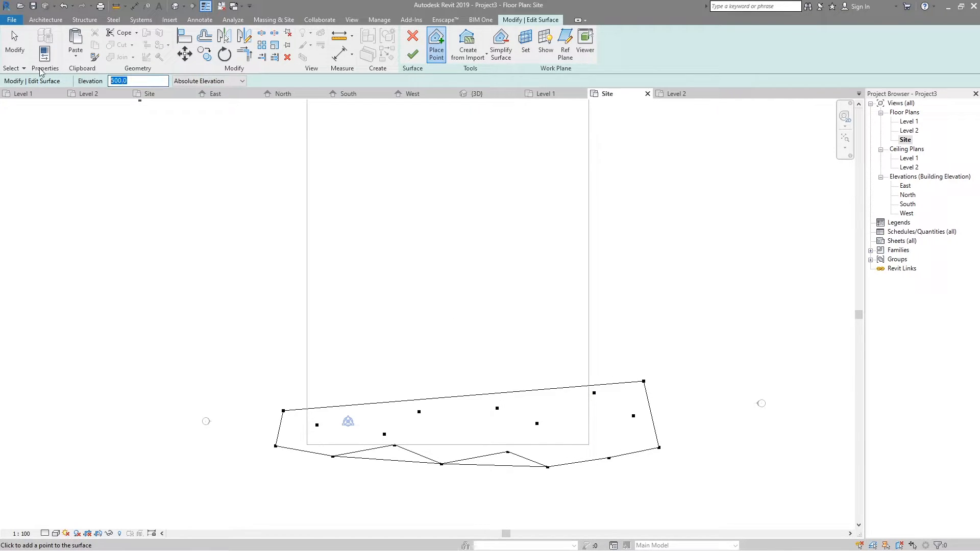
text(100)
click(281, 320)
click(306, 350)
click(390, 341)
click(428, 327)
click(489, 338)
click(541, 348)
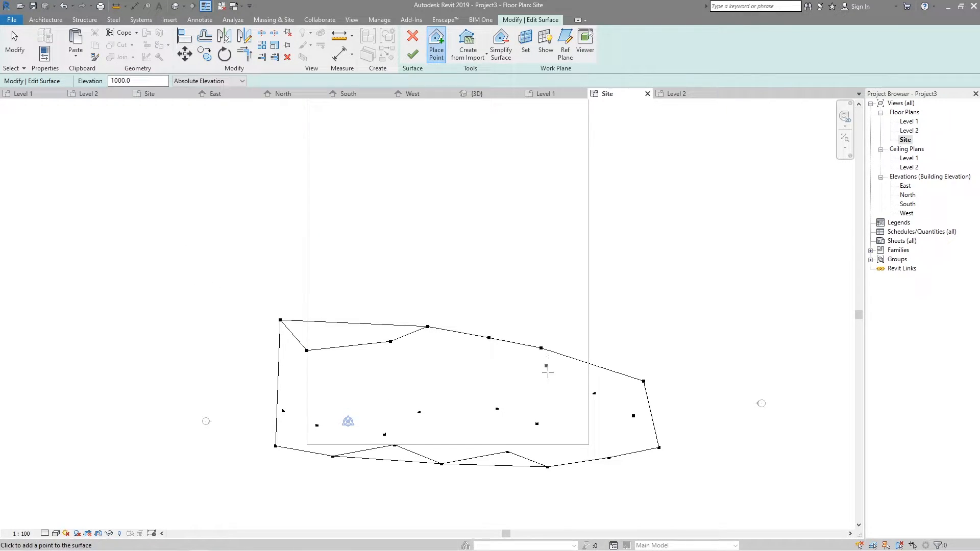
click(551, 373)
click(584, 355)
click(620, 339)
click(610, 320)
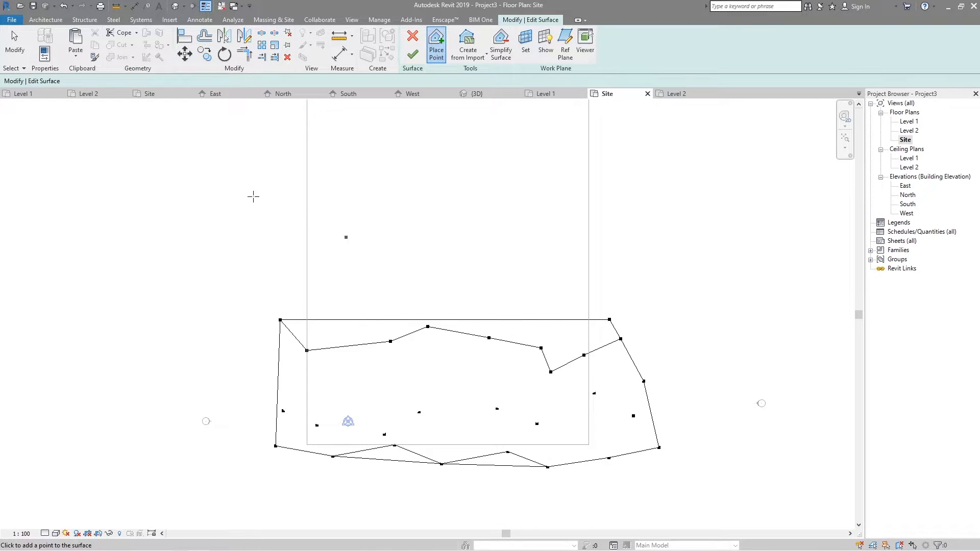
- Place a row of surface points at elevation 1500 above the 1000 row
text(1500.0)
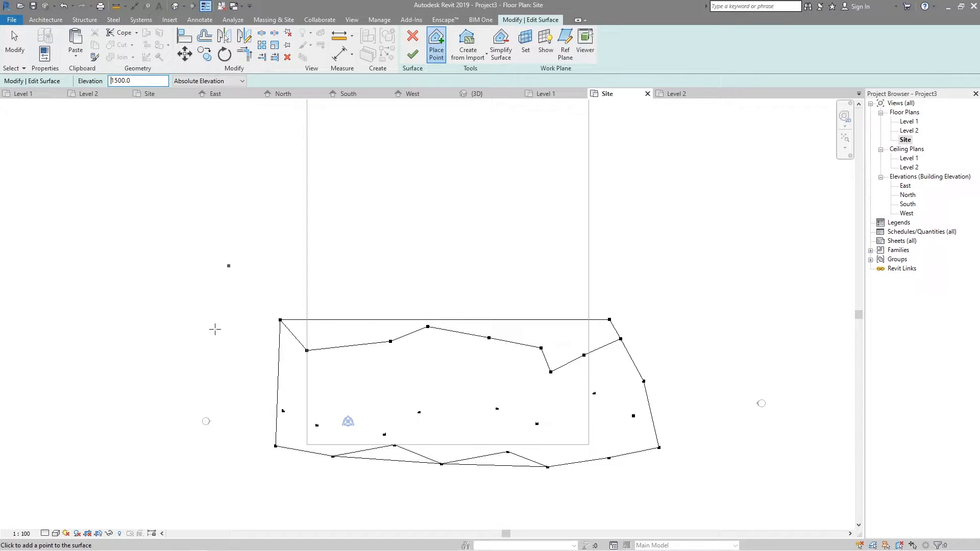
click(285, 280)
click(404, 290)
click(467, 289)
click(535, 301)
click(581, 281)
click(626, 288)
click(617, 267)
- Place a row of surface points at elevation 2000 across the rectangle, above the 1500 row
middle_drag(617, 267, 610, 328)
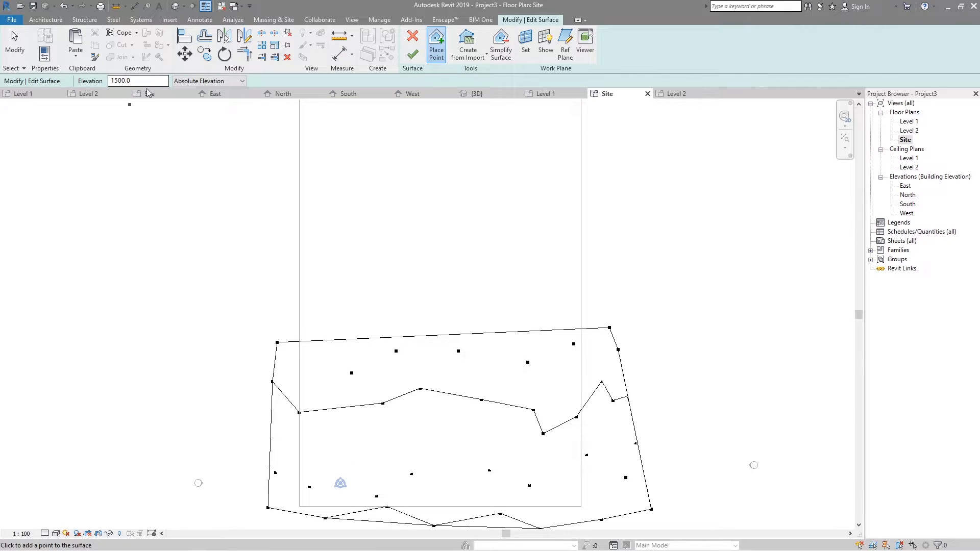
middle_drag(303, 343, 297, 302)
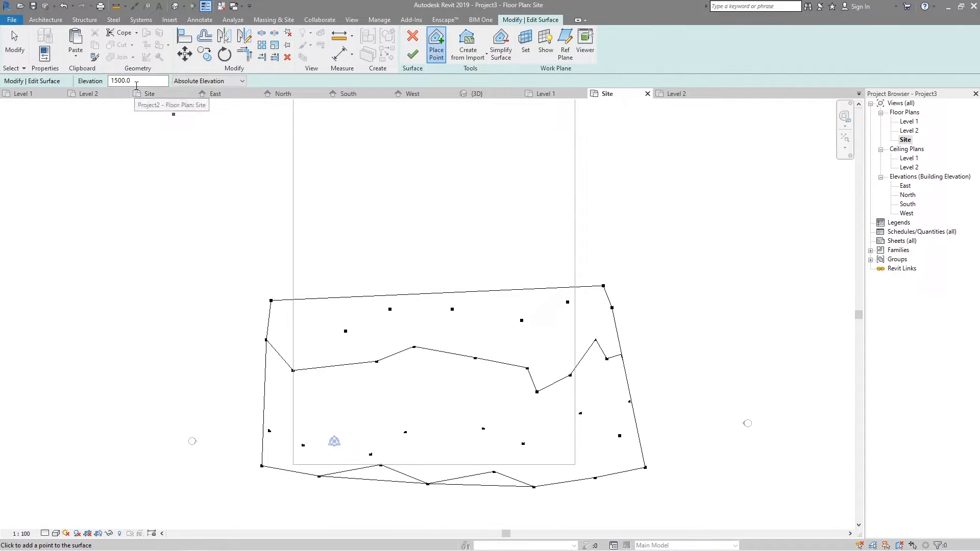
double_click(153, 83)
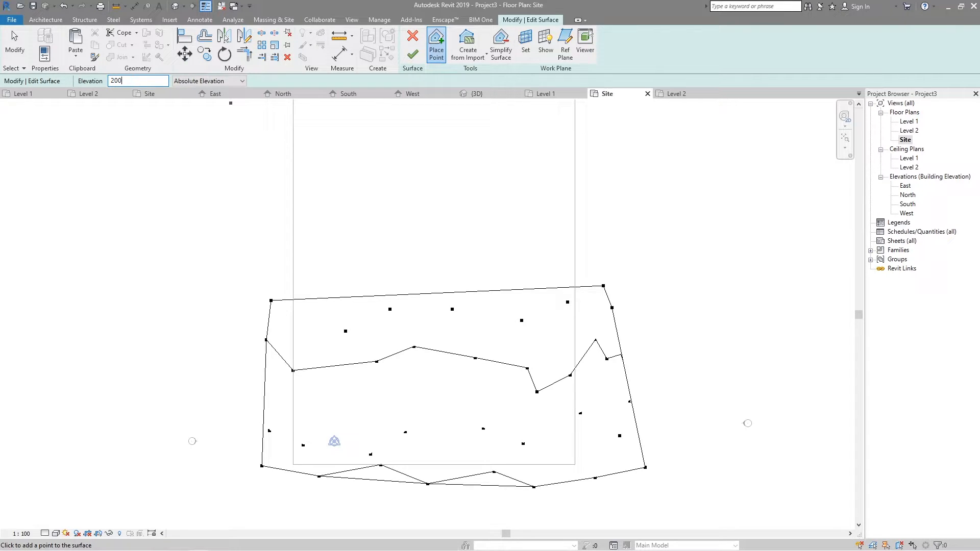
click(270, 261)
click(346, 275)
click(434, 259)
click(504, 270)
click(561, 267)
click(612, 246)
click(634, 249)
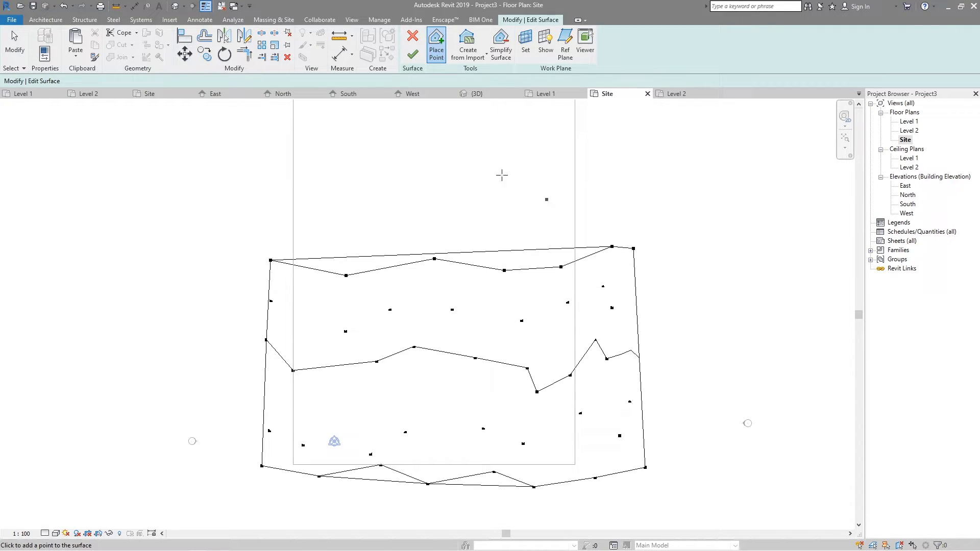
- Place surface points at elevation 2500 above the 2000 row, rising toward the rectangle's right-hand side
drag(153, 81, 8, 67)
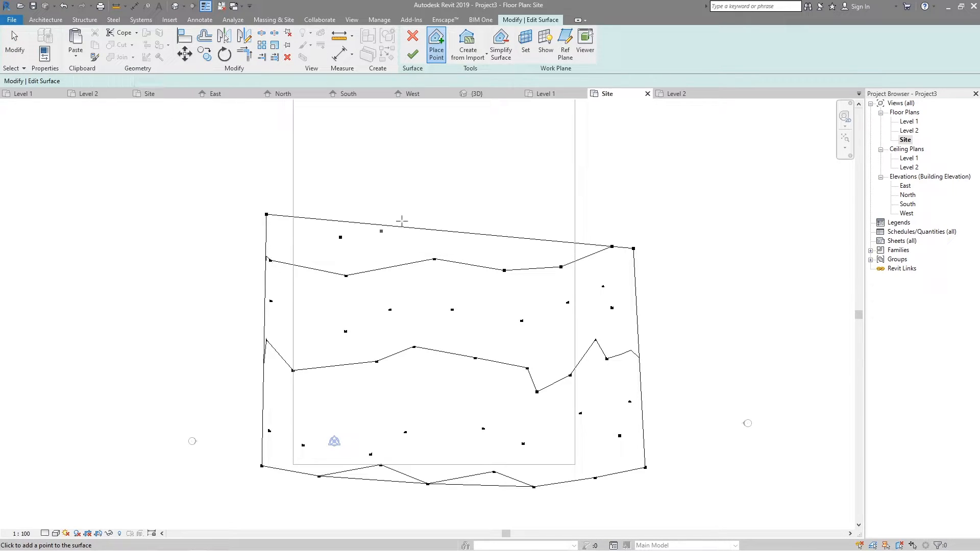
click(561, 192)
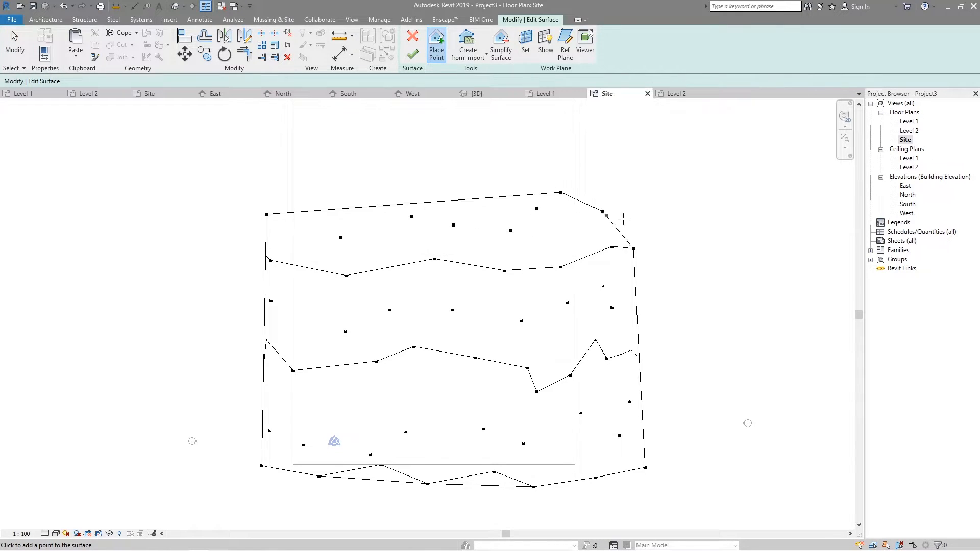
click(645, 174)
click(560, 106)
- Place a slanting row of surface points at elevation 3000, climbing toward the rectangle's right-hand edge
middle_drag(559, 88, 537, 195)
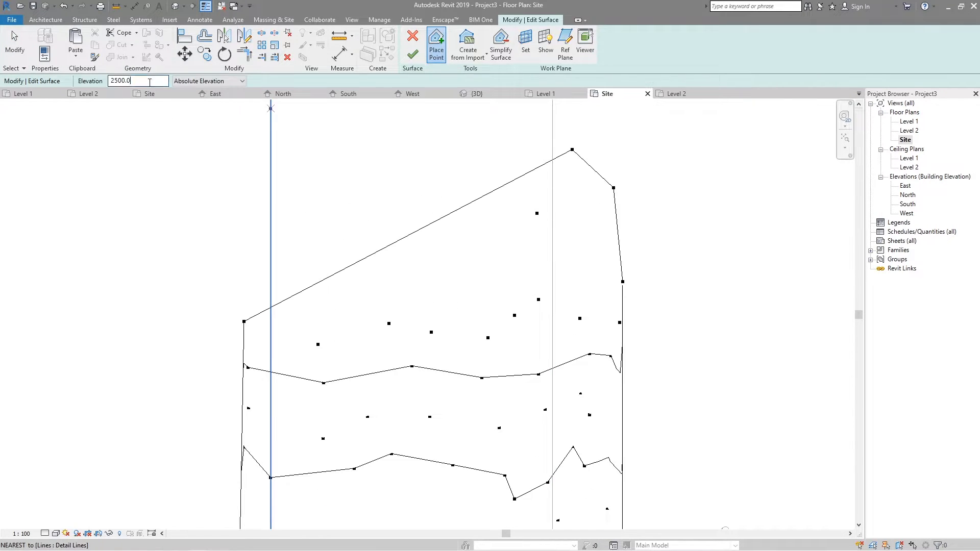
drag(153, 81, 35, 77)
click(262, 277)
click(427, 216)
click(494, 176)
click(515, 159)
click(544, 128)
click(574, 127)
click(596, 152)
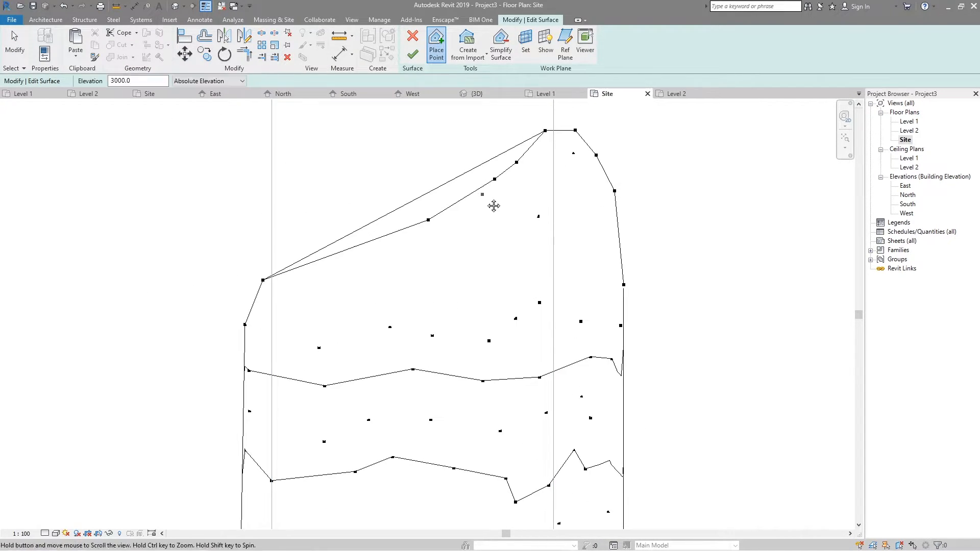
- Place a row of surface points at elevation 4500 above the 3000 row
drag(153, 80, 45, 85)
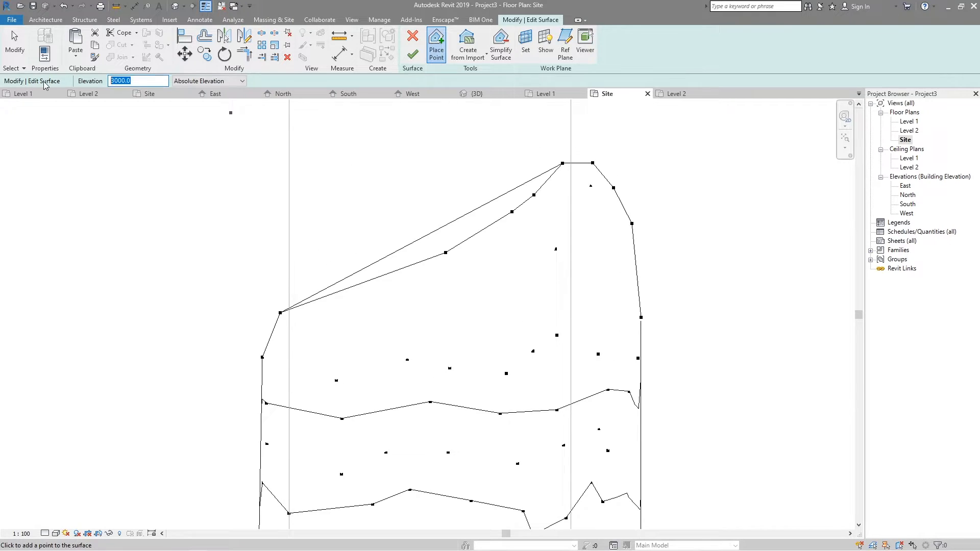
click(268, 178)
click(325, 240)
click(380, 213)
click(429, 222)
click(453, 185)
click(495, 161)
click(544, 136)
click(578, 136)
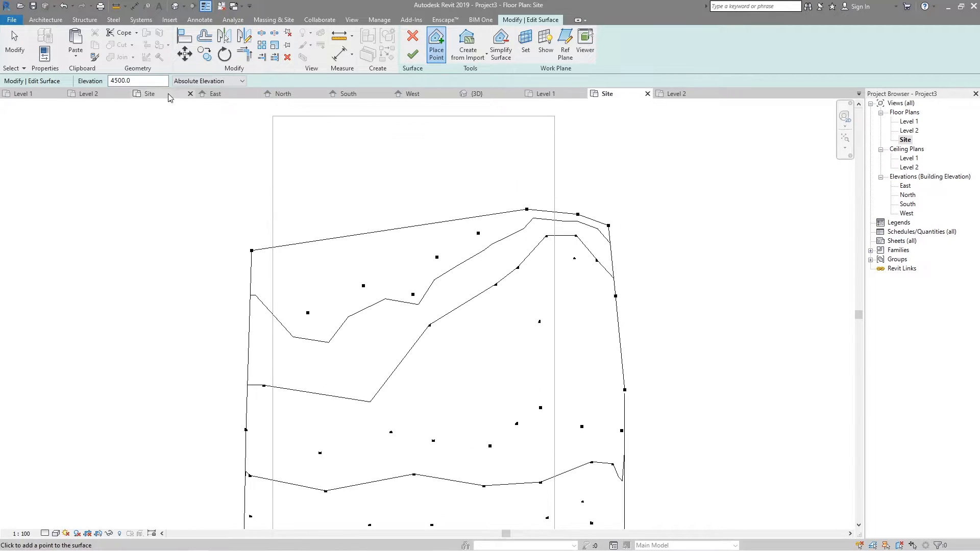
- Place an irregular row of surface points at elevation 5000 above the 4500 row
text(5)
click(223, 217)
click(308, 245)
click(364, 257)
click(398, 238)
click(417, 193)
click(487, 205)
click(491, 187)
- Place a row of surface points at elevation 5500 near the rectangle's upper end
drag(153, 80, 2, 72)
text(5500)
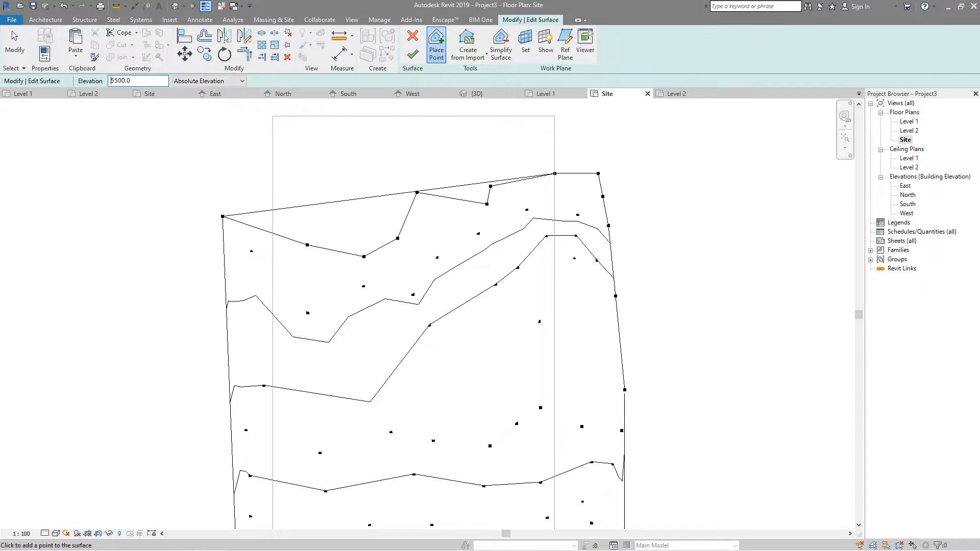
click(250, 162)
click(295, 190)
click(372, 183)
click(407, 141)
click(461, 153)
click(460, 170)
click(531, 144)
- Place a row of surface points at elevation 6000 just beyond the rectangle's upper edge and finish the toposurface
double_click(135, 82)
text(60)
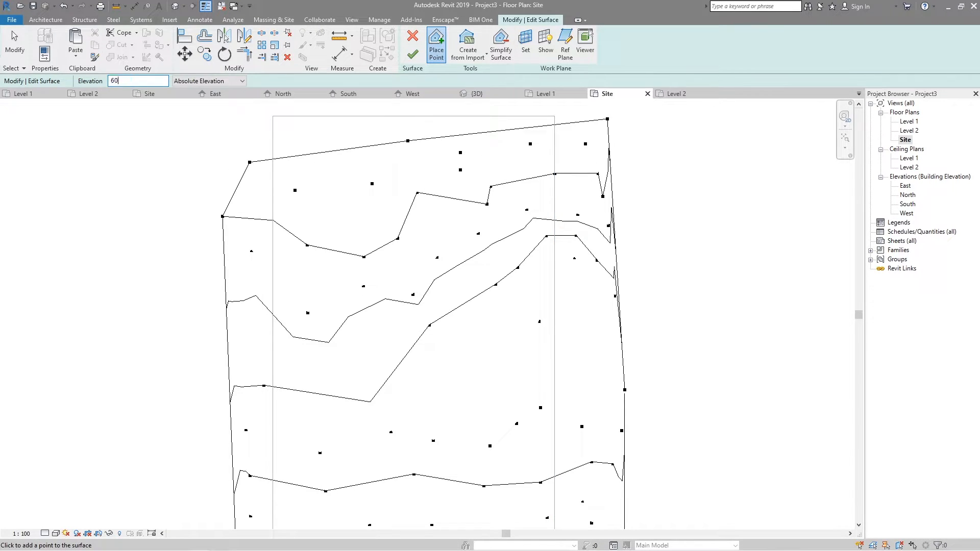
middle_drag(219, 122, 201, 210)
click(203, 202)
click(267, 229)
click(307, 223)
click(360, 198)
click(451, 189)
click(478, 221)
click(505, 182)
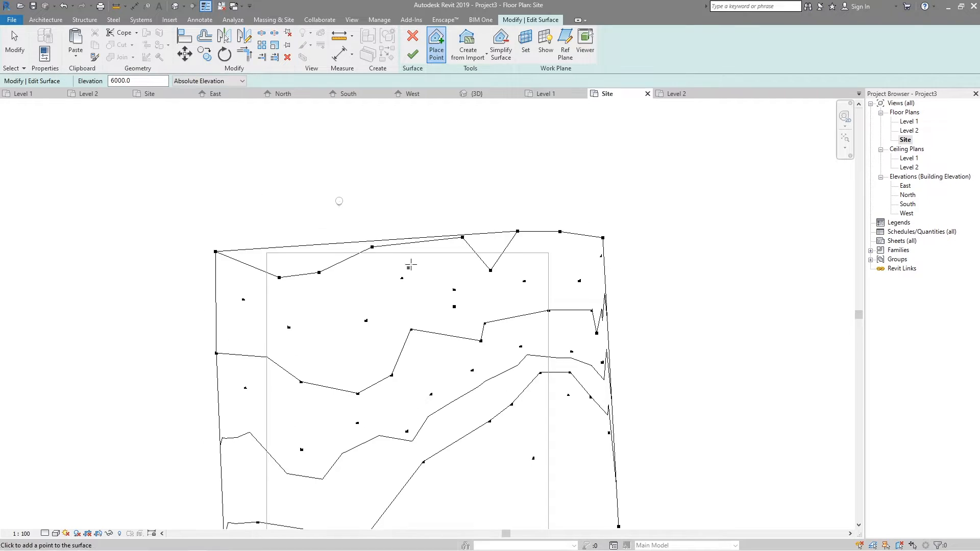
middle_drag(469, 288, 484, 275)
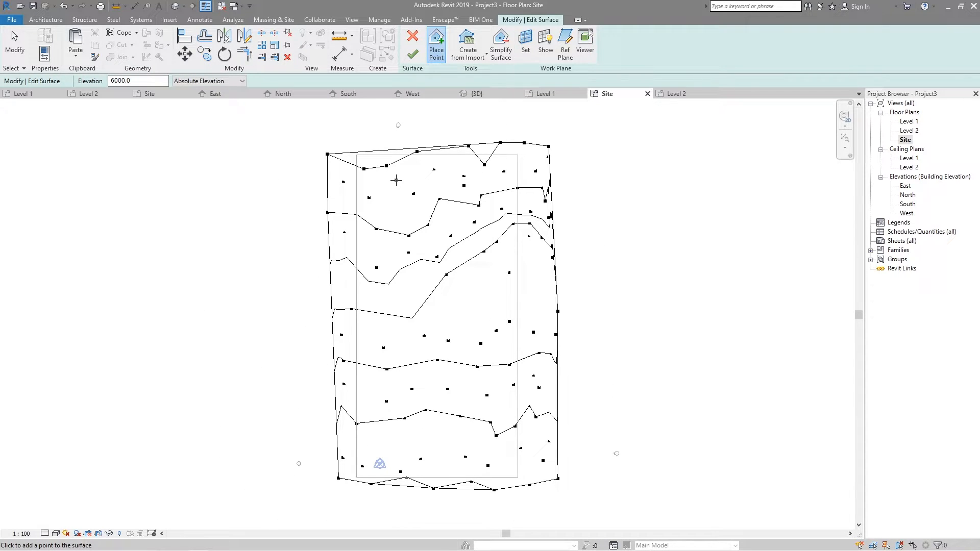
scroll(470, 198, up, 2)
scroll(466, 214, down, 1)
scroll(464, 251, down, 1)
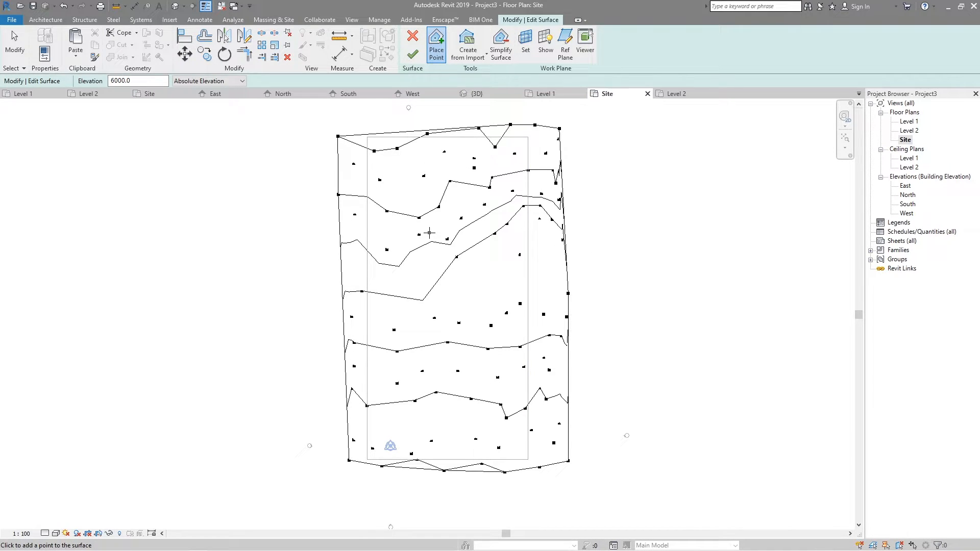
click(413, 62)
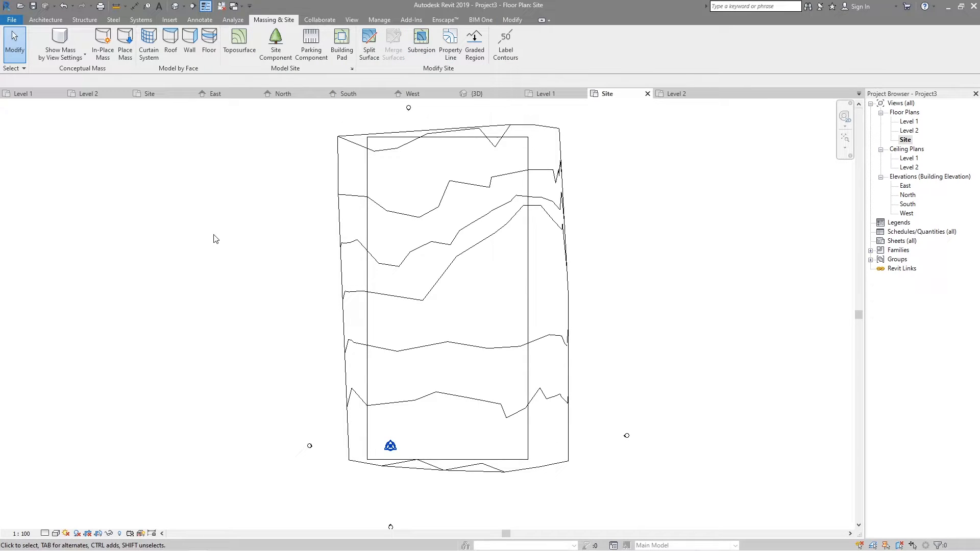
- Open the default 3D view and examine the terrain's slope from the side
scroll(222, 219, down, 2)
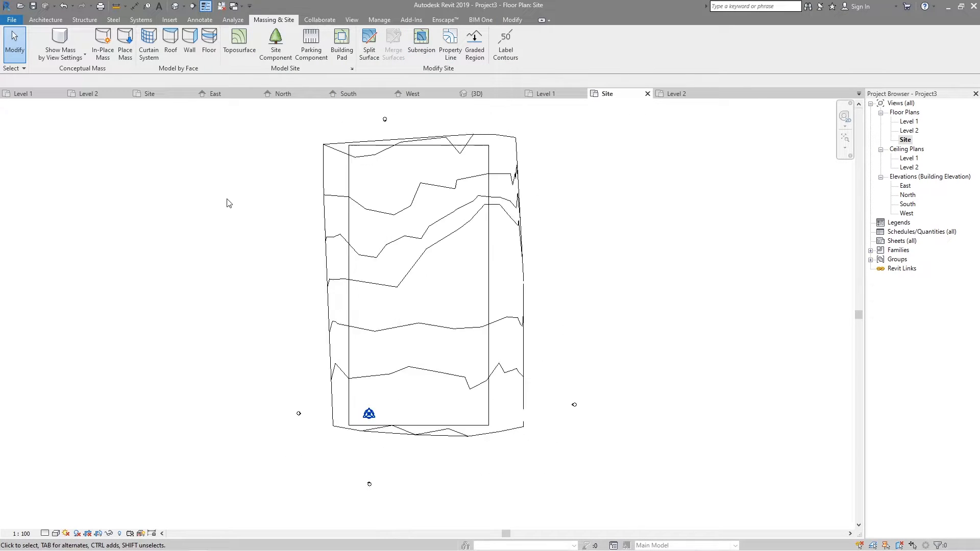
click(175, 7)
shift+middle_drag(444, 186, 565, 286)
shift+middle_drag(497, 315, 413, 301)
middle_drag(414, 301, 292, 249)
shift+middle_drag(499, 285, 609, 339)
scroll(371, 271, down, 1)
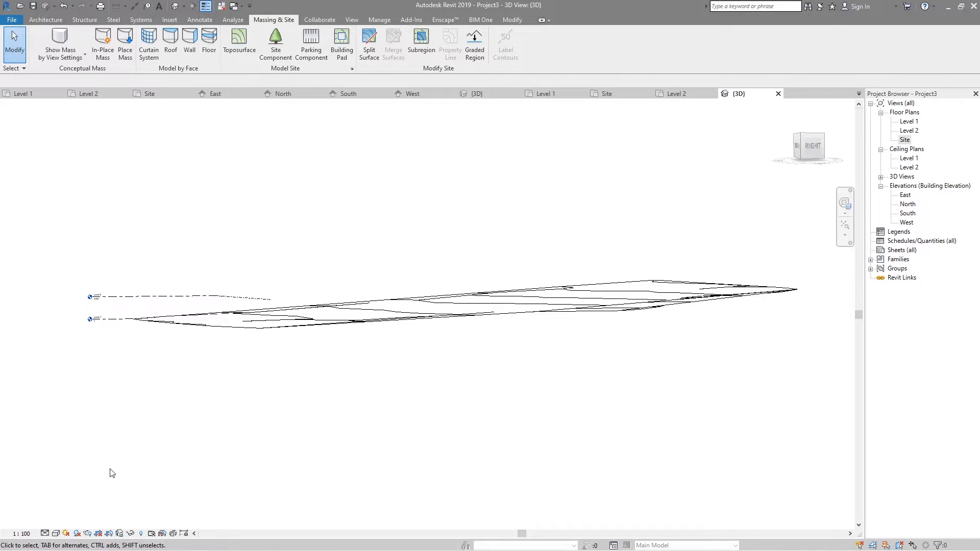
- Set the 3D view's visual style to Shaded and look at the terrain at an angle
click(55, 534)
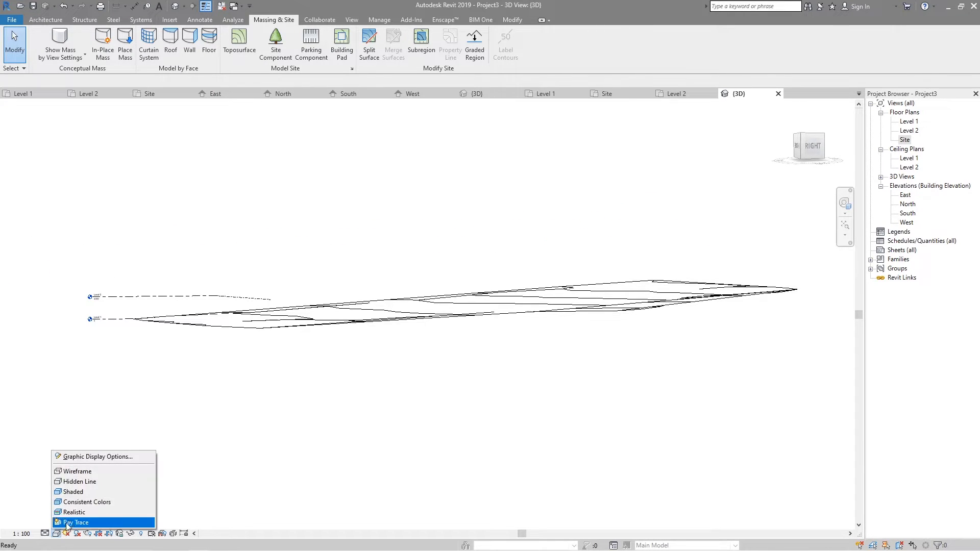
click(107, 492)
mouse_move(335, 332)
shift+middle_down()
mouse_move(449, 389)
mouse_move(464, 332)
mouse_move(310, 320)
mouse_move(295, 280)
mouse_move(437, 284)
shift+middle_up()
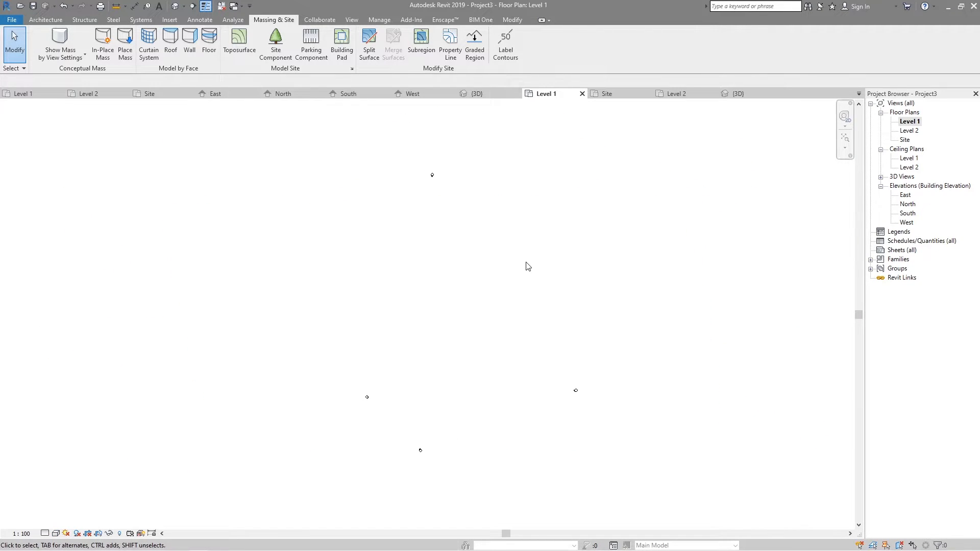
- Compare the Level 1 and Site floor plans to check where the toposurface is displayed
scroll(527, 264, up, 1)
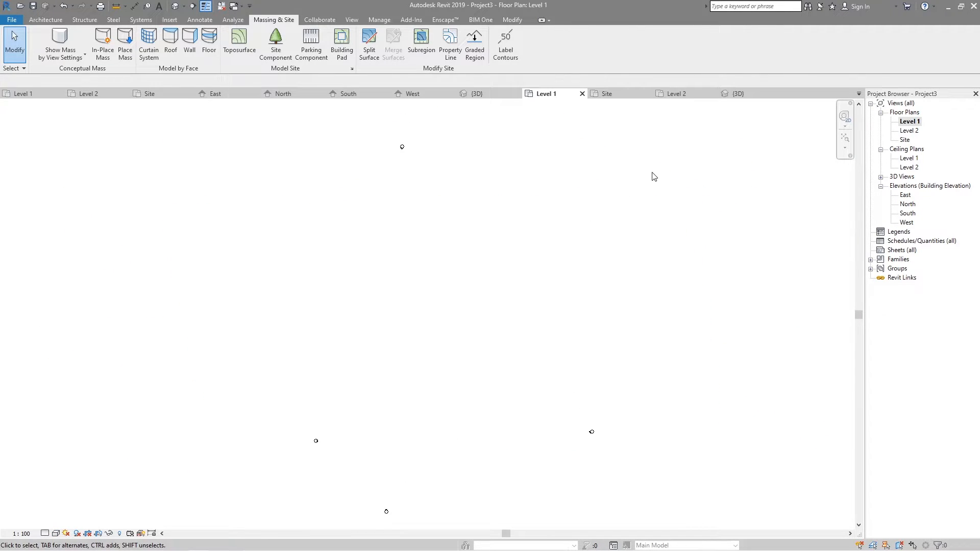
click(905, 140)
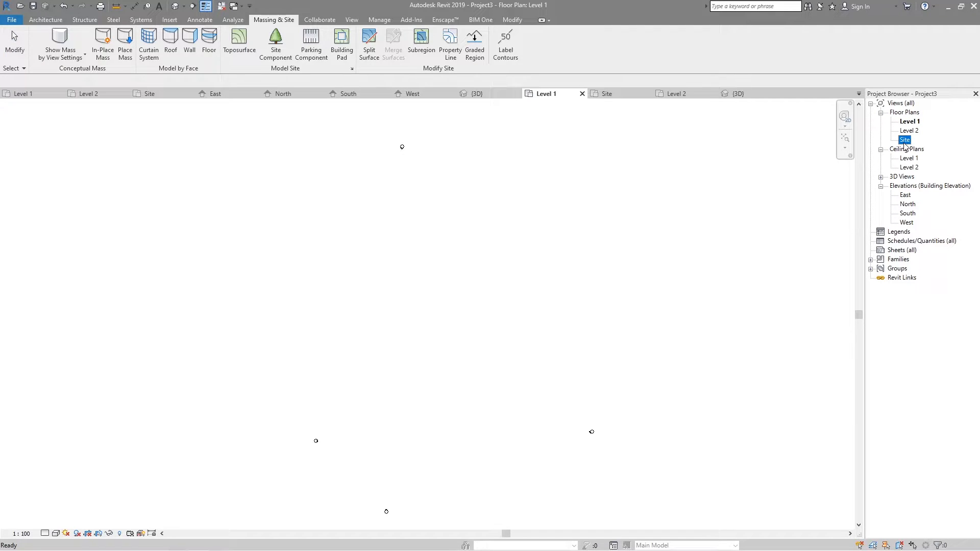
double_click(905, 140)
scroll(498, 345, up, 3)
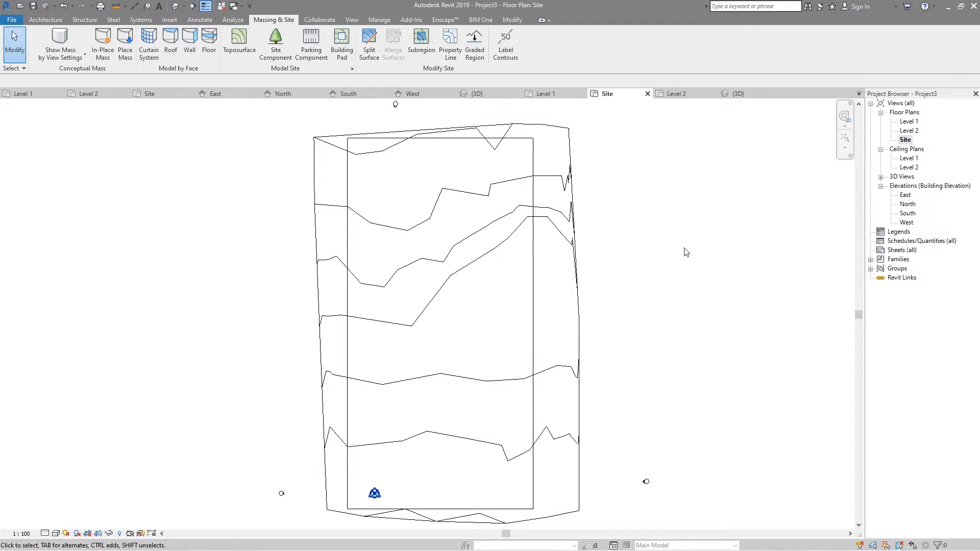
double_click(909, 122)
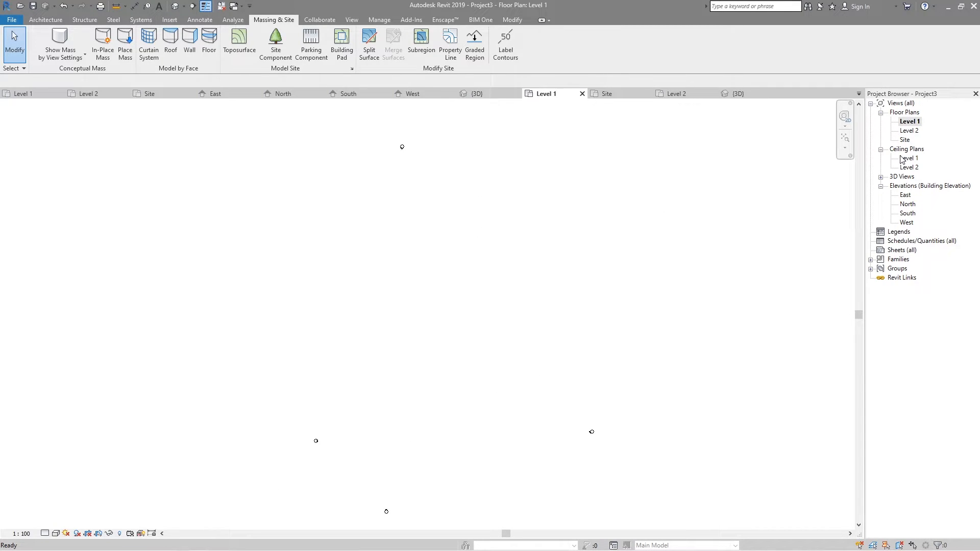
double_click(909, 141)
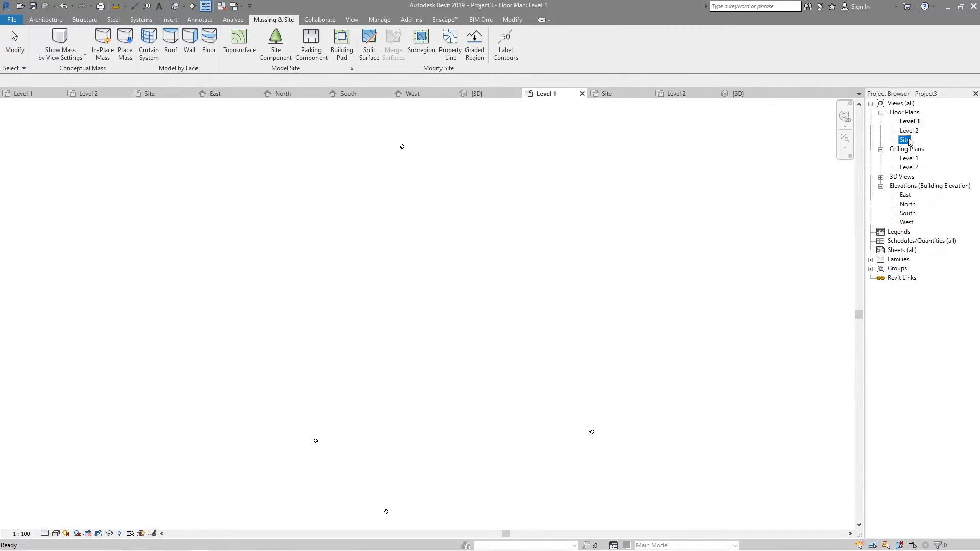
middle_drag(602, 268, 652, 252)
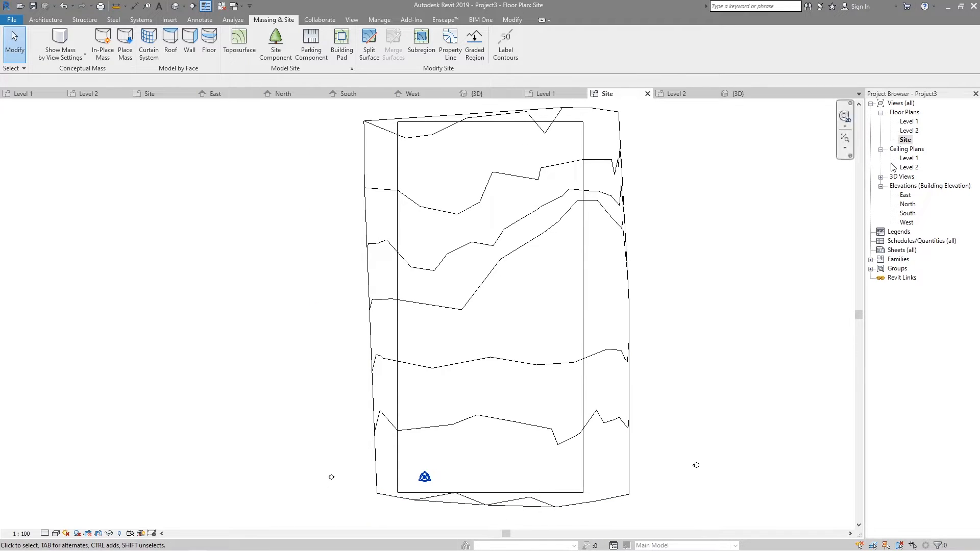
- Look through the East, North and South building elevations
click(909, 196)
double_click(906, 195)
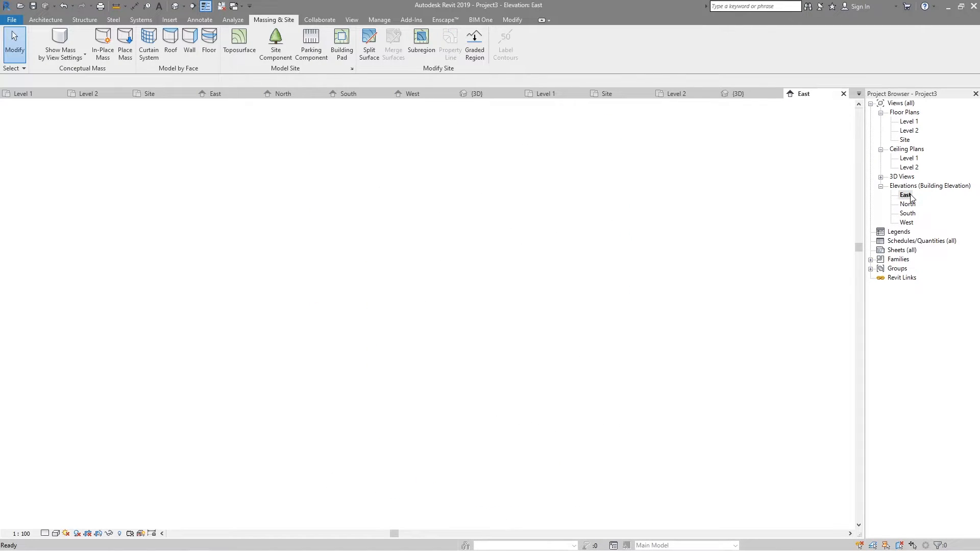
double_click(909, 204)
double_click(910, 214)
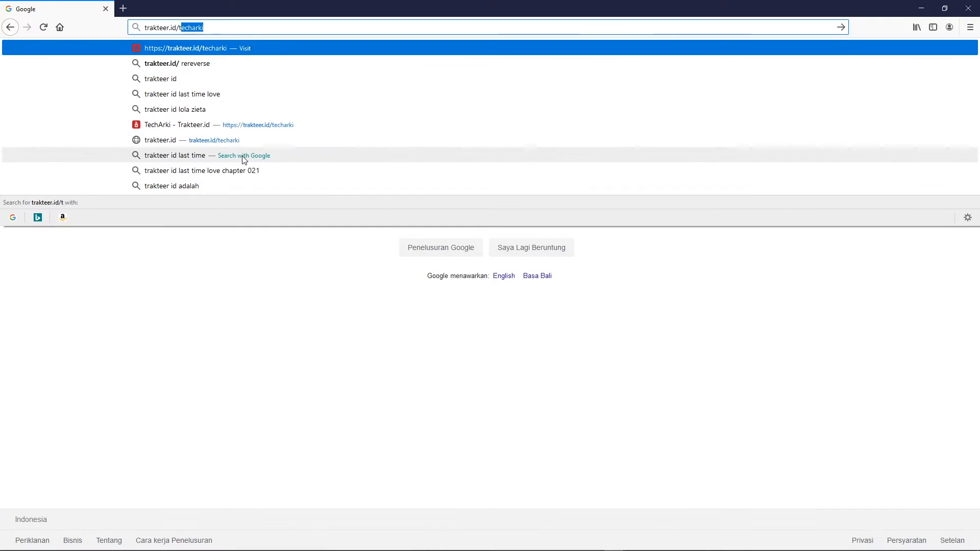
- Switch to the web browser, open trakteer.id/techarki and look through the creator's showcase of Revit works
text(charki)
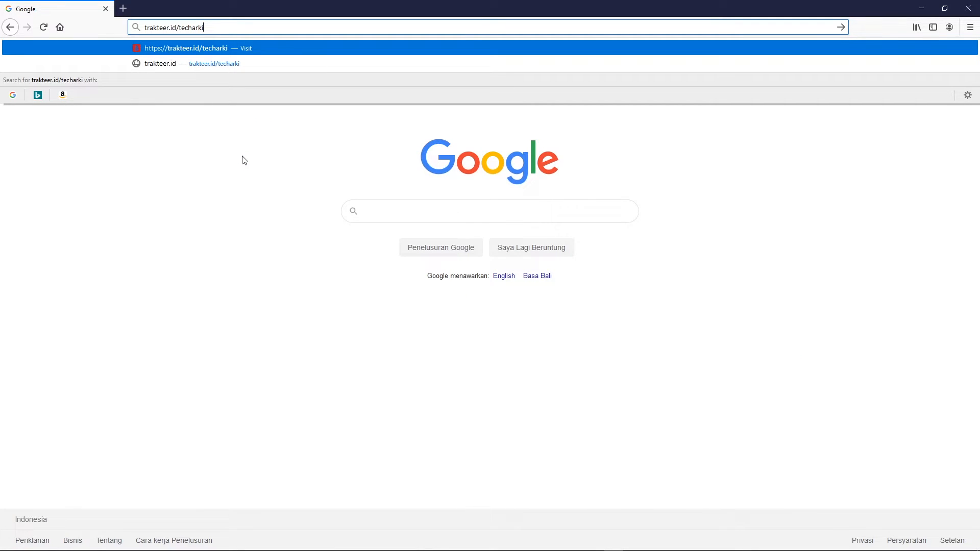
key(Return)
scroll(875, 196, down, 10)
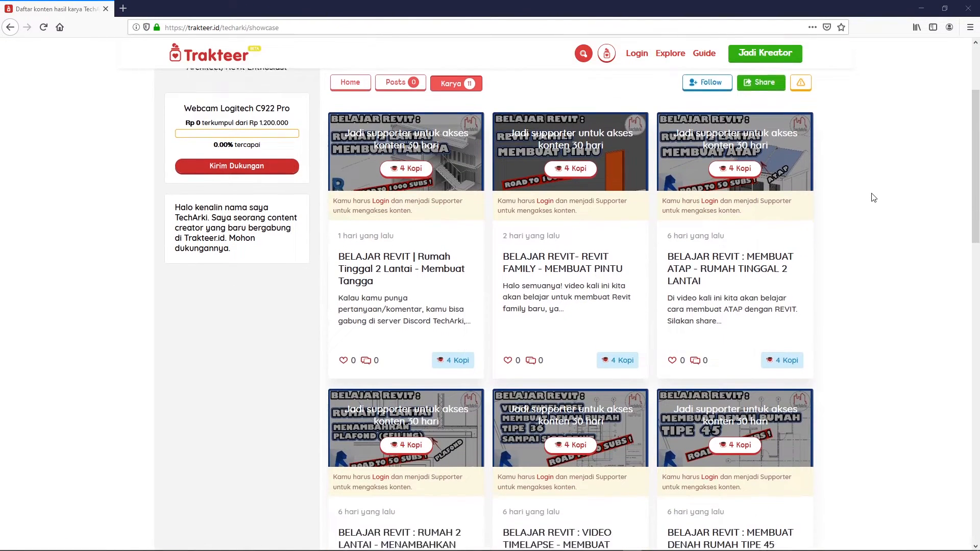
scroll(874, 197, down, 6)
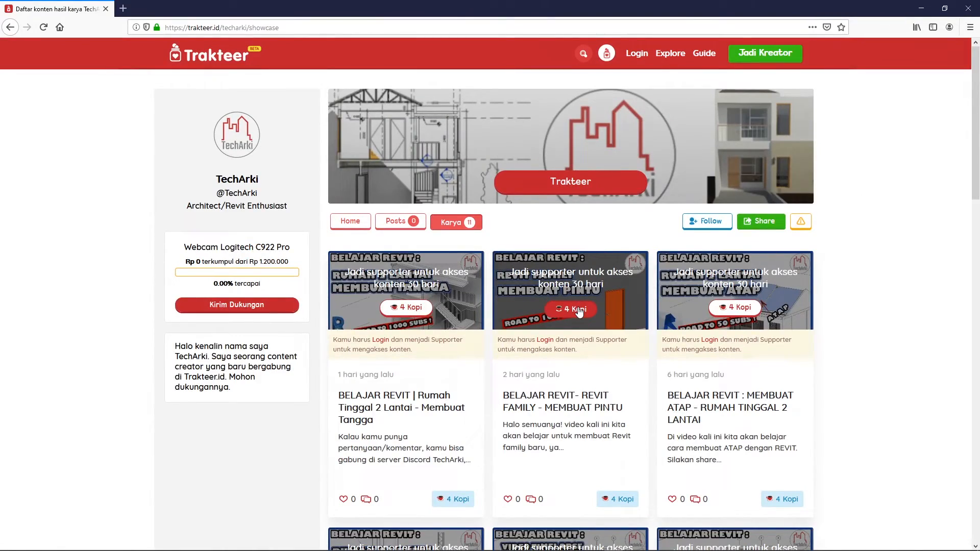
- Open the 4 Kopi support form for the door family work and examine its fields and payment methods
click(579, 308)
click(552, 310)
scroll(546, 286, down, 2)
scroll(546, 314, down, 1)
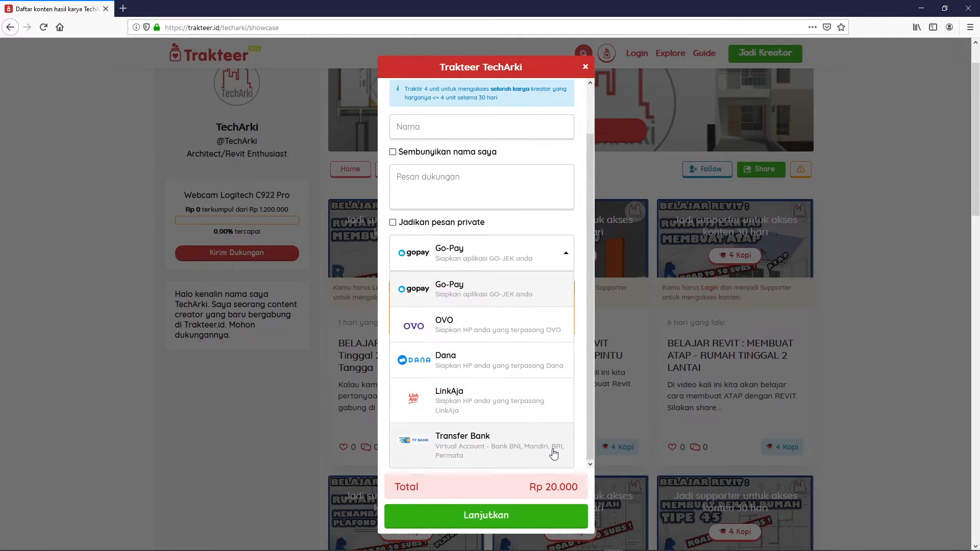
click(716, 452)
scroll(897, 361, up, 1)
click(616, 188)
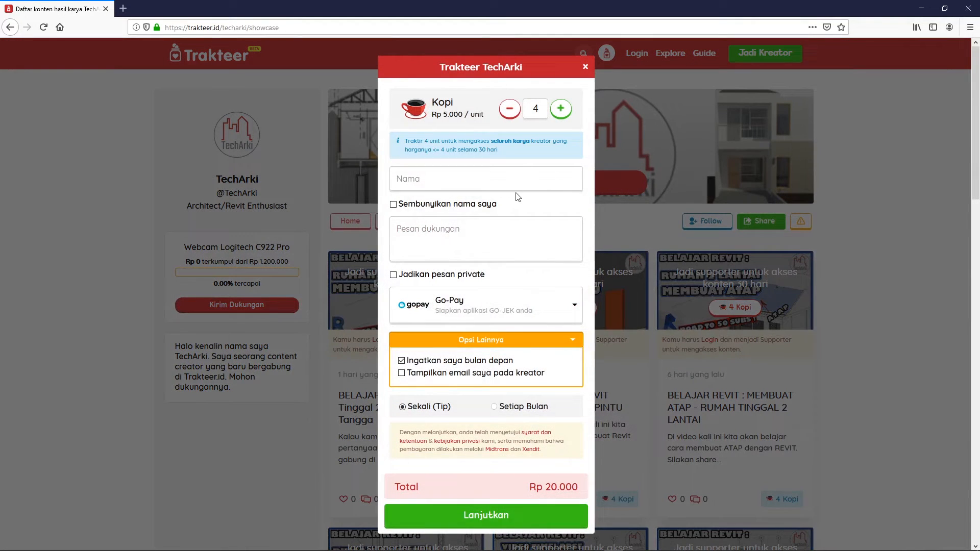
click(528, 315)
scroll(521, 339, down, 1)
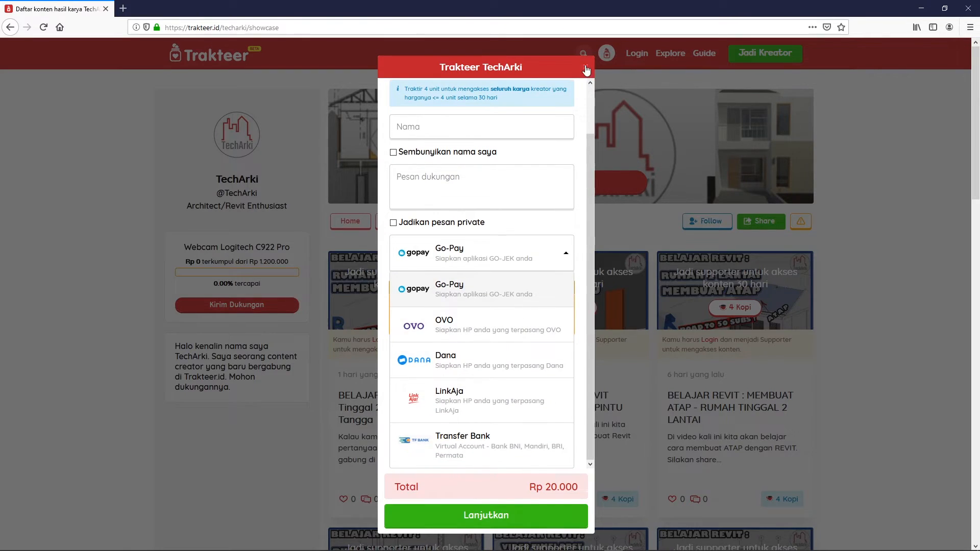